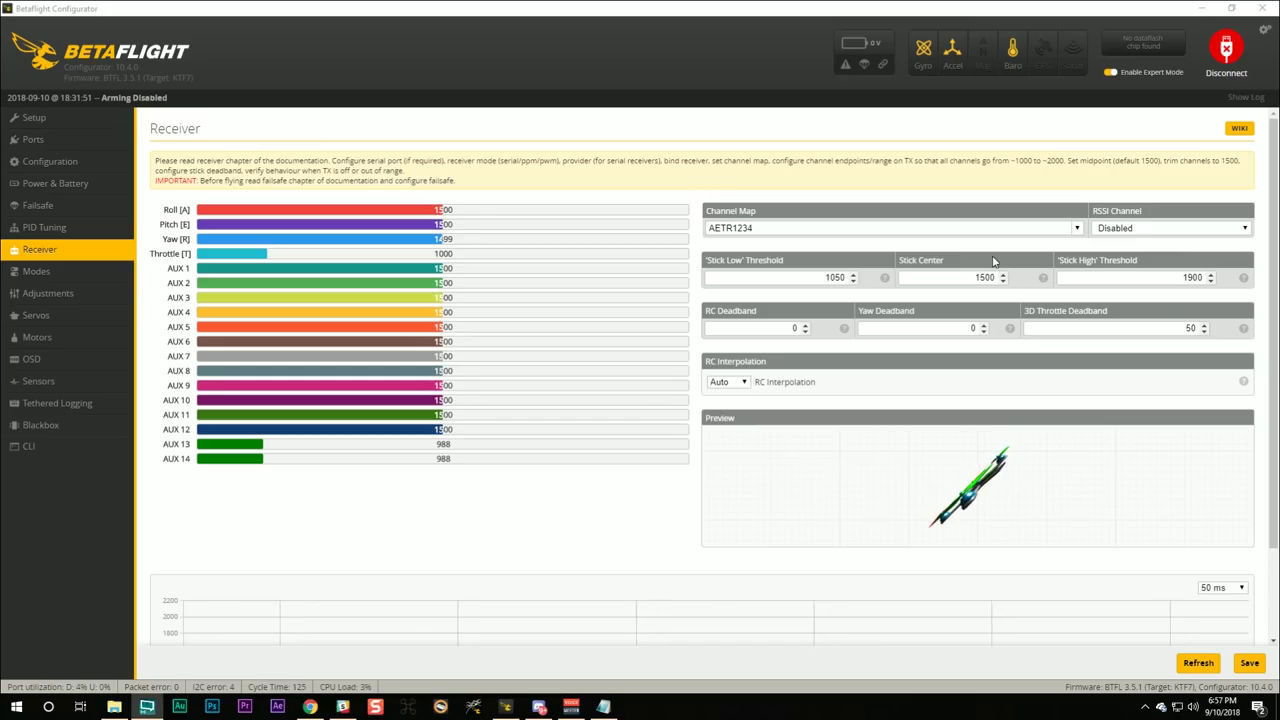
Return to the Receiver page, with AUX 1 at 987 and throttle at 1000.
click(50, 273)
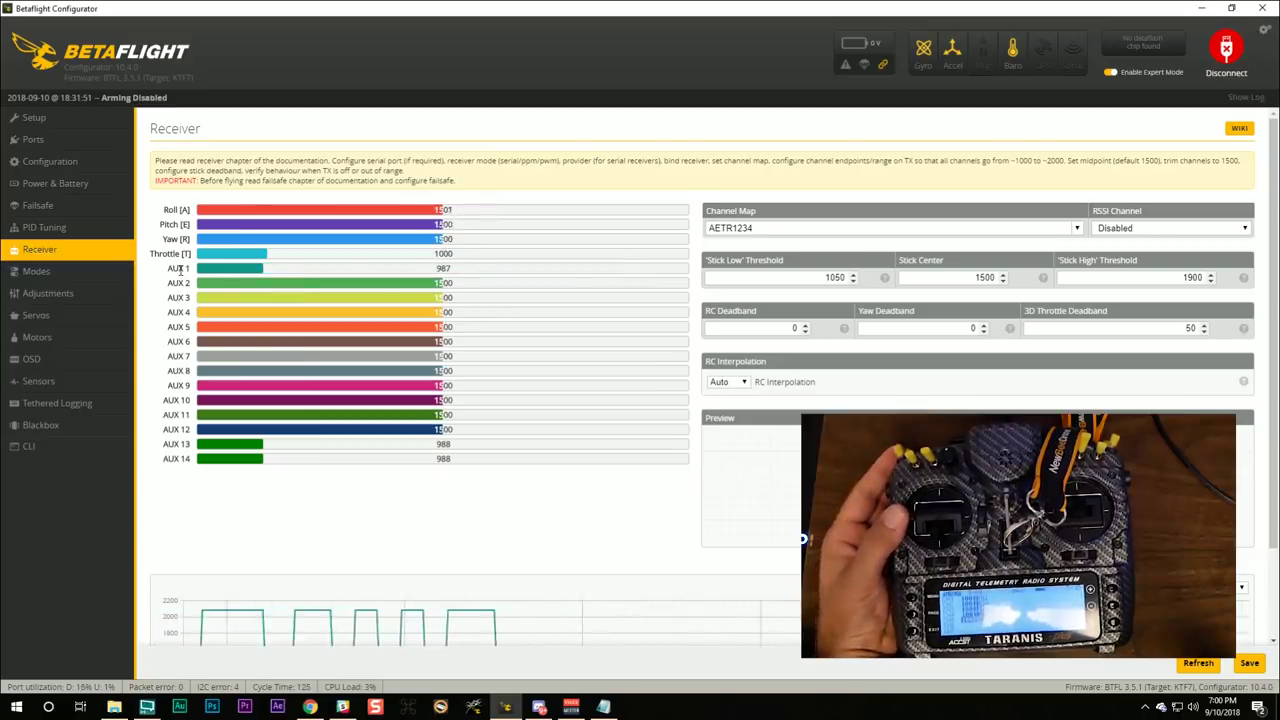
Check the receiver bars against the sticks and AUX 1 switch, then go to the Modes page.
drag(162, 208, 450, 254)
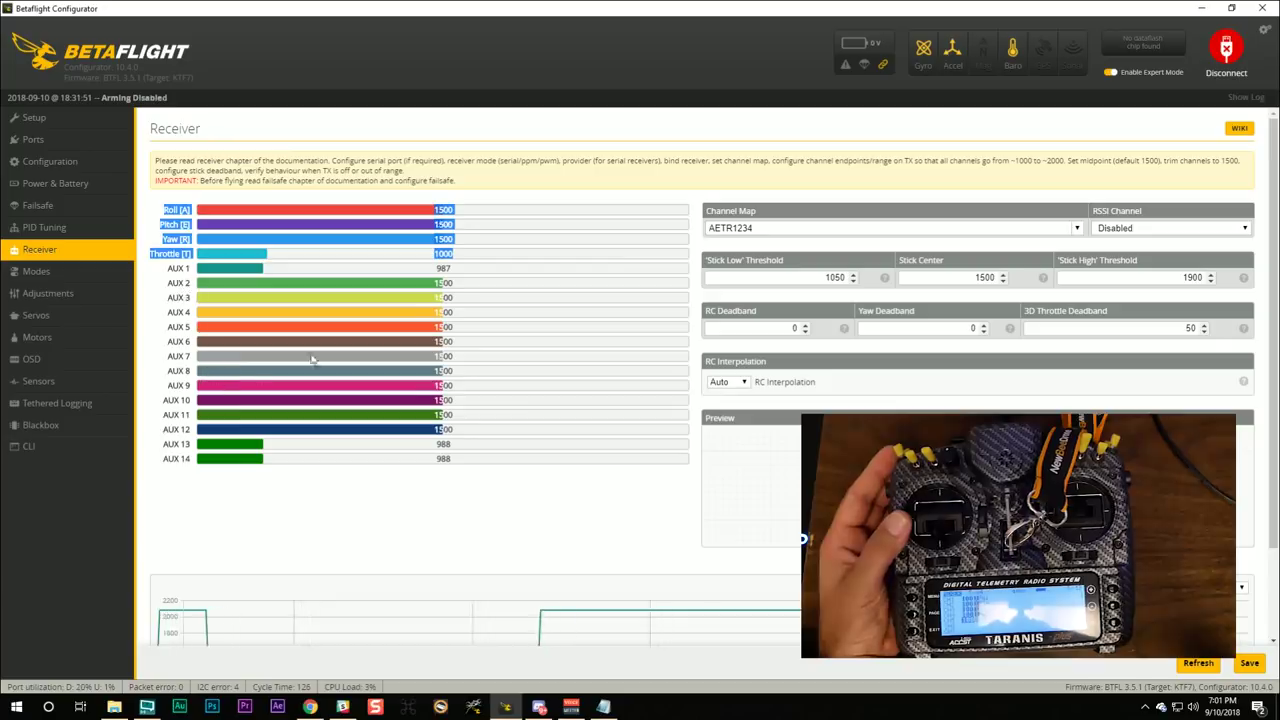
click(514, 252)
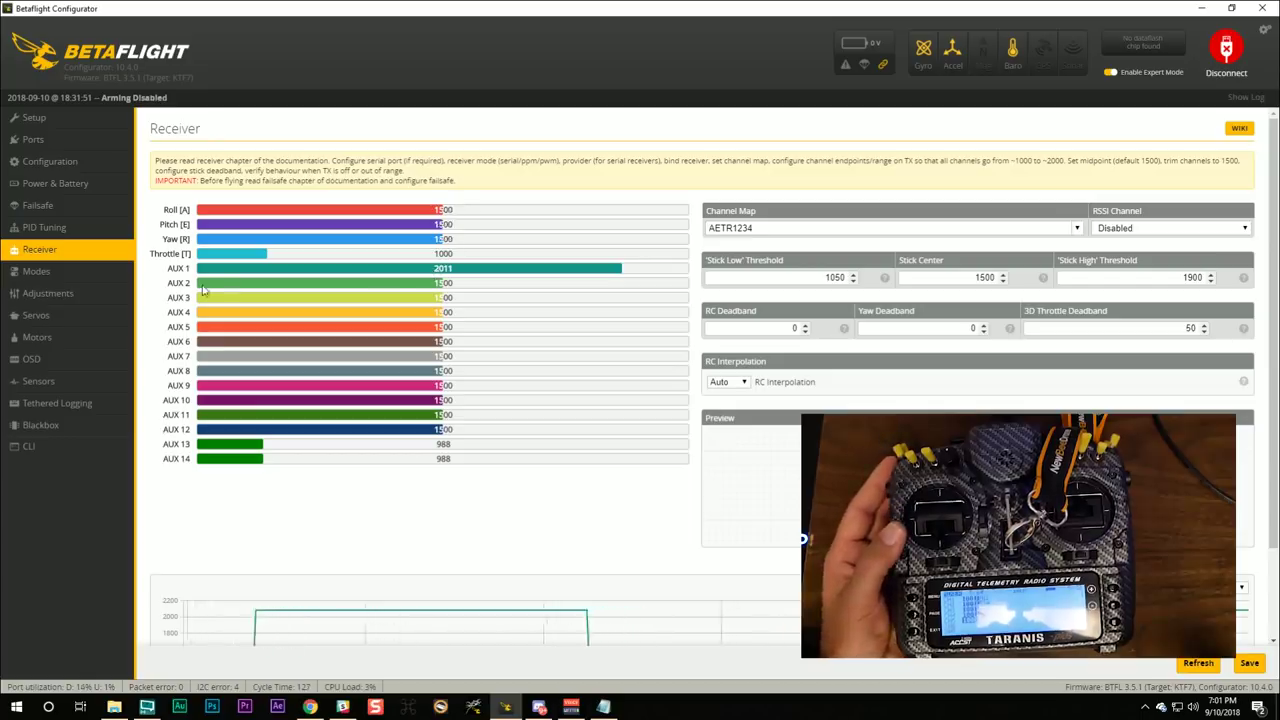
click(35, 280)
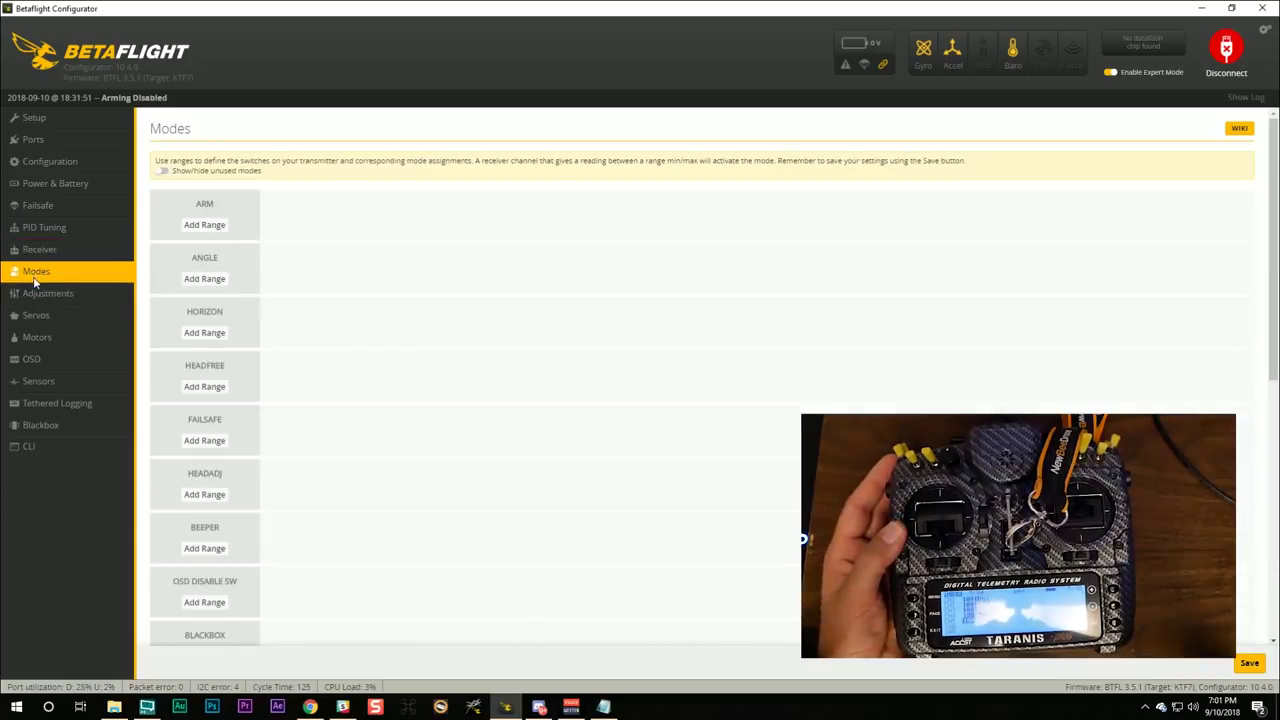
Add a switch range to ARM, defaulting to AUX 1 at 1300–1700.
click(210, 226)
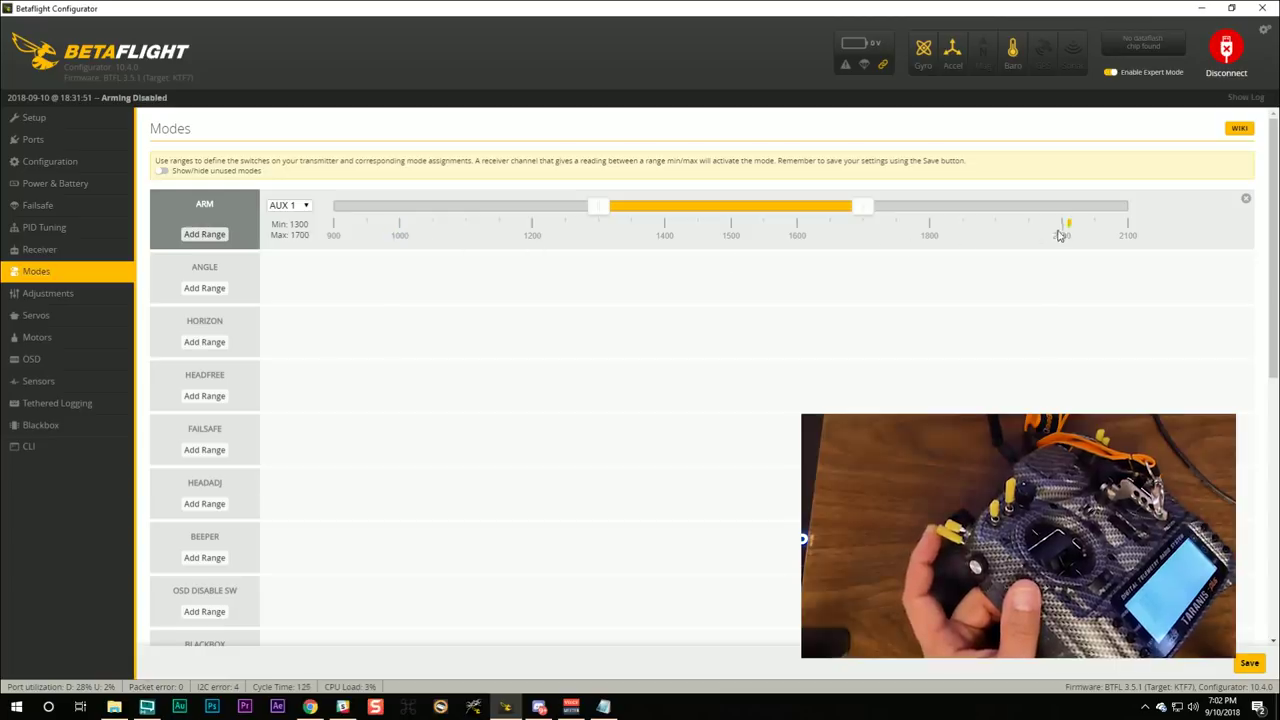
click(298, 211)
click(288, 222)
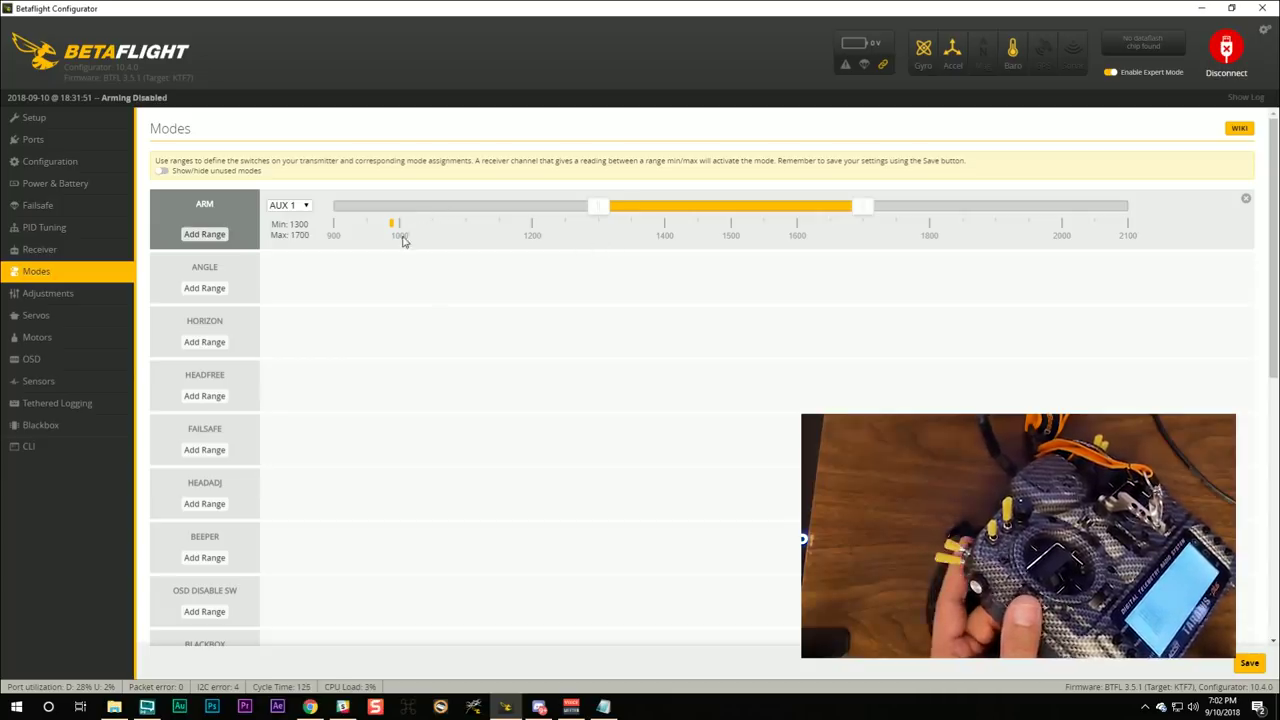
click(305, 209)
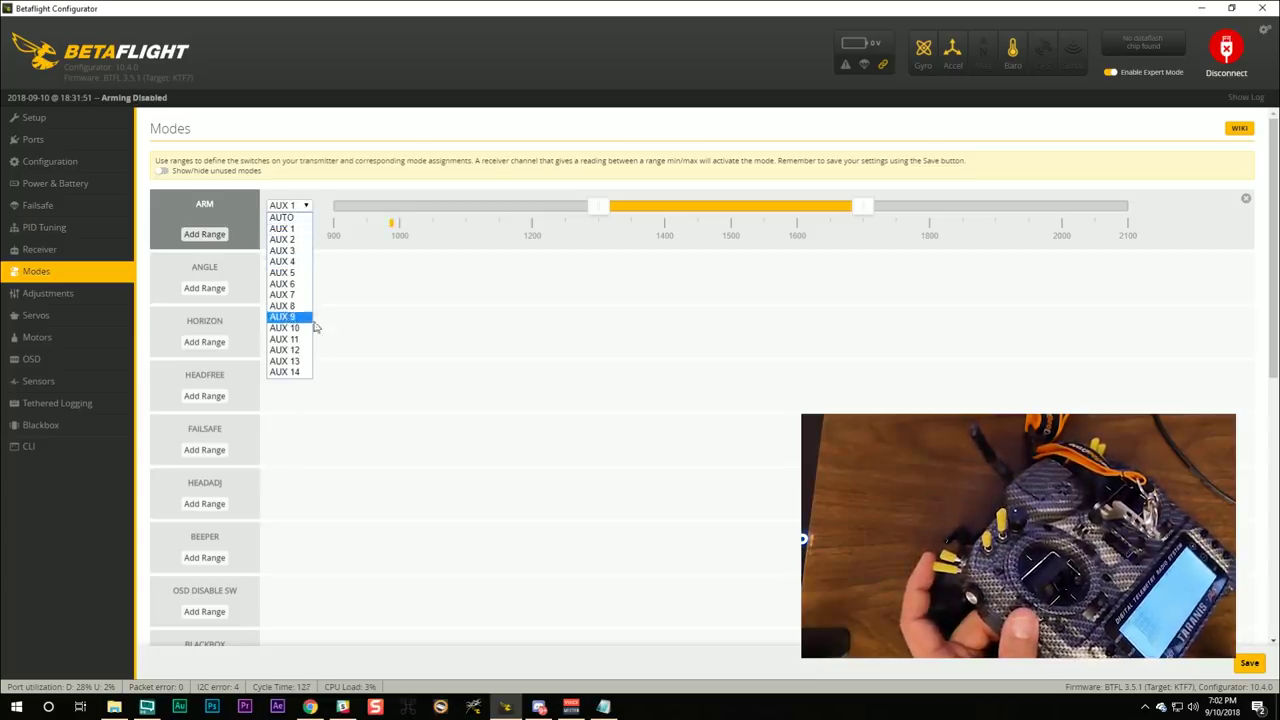
click(283, 230)
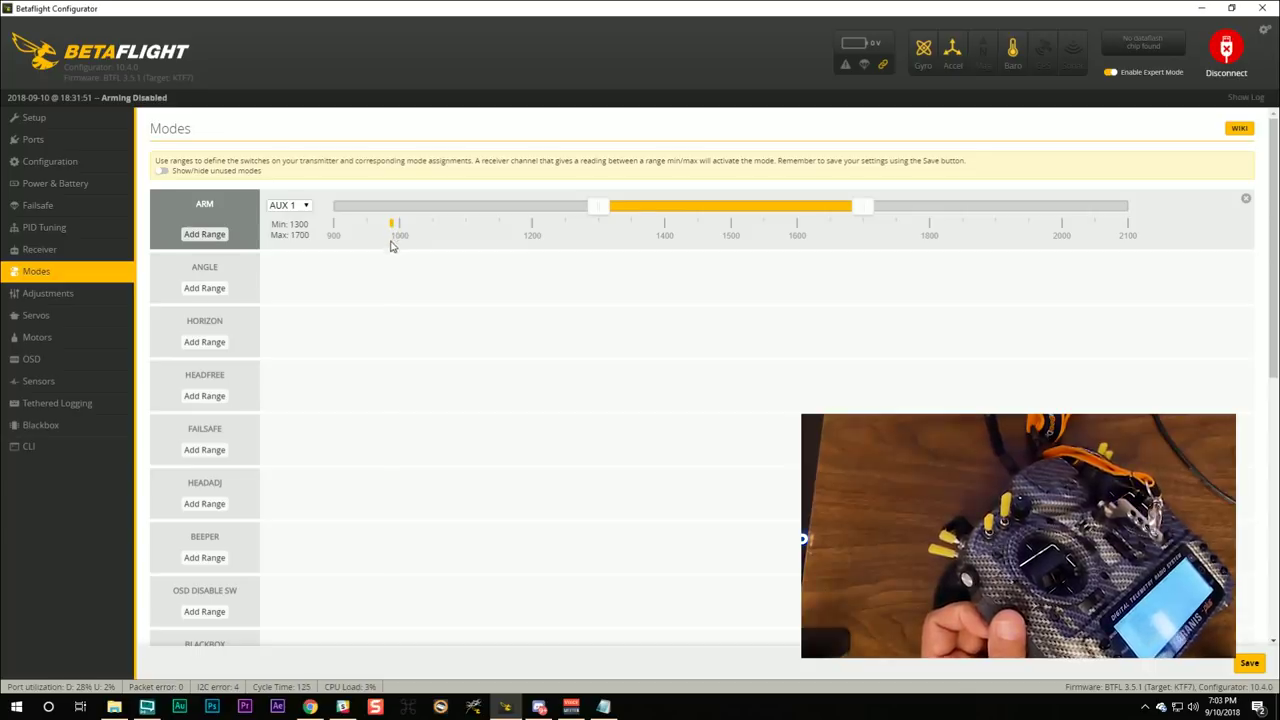
Drag the ARM range on AUX 1 to 900–1200, and add then remove a trial ANGLE range.
drag(644, 207, 186, 243)
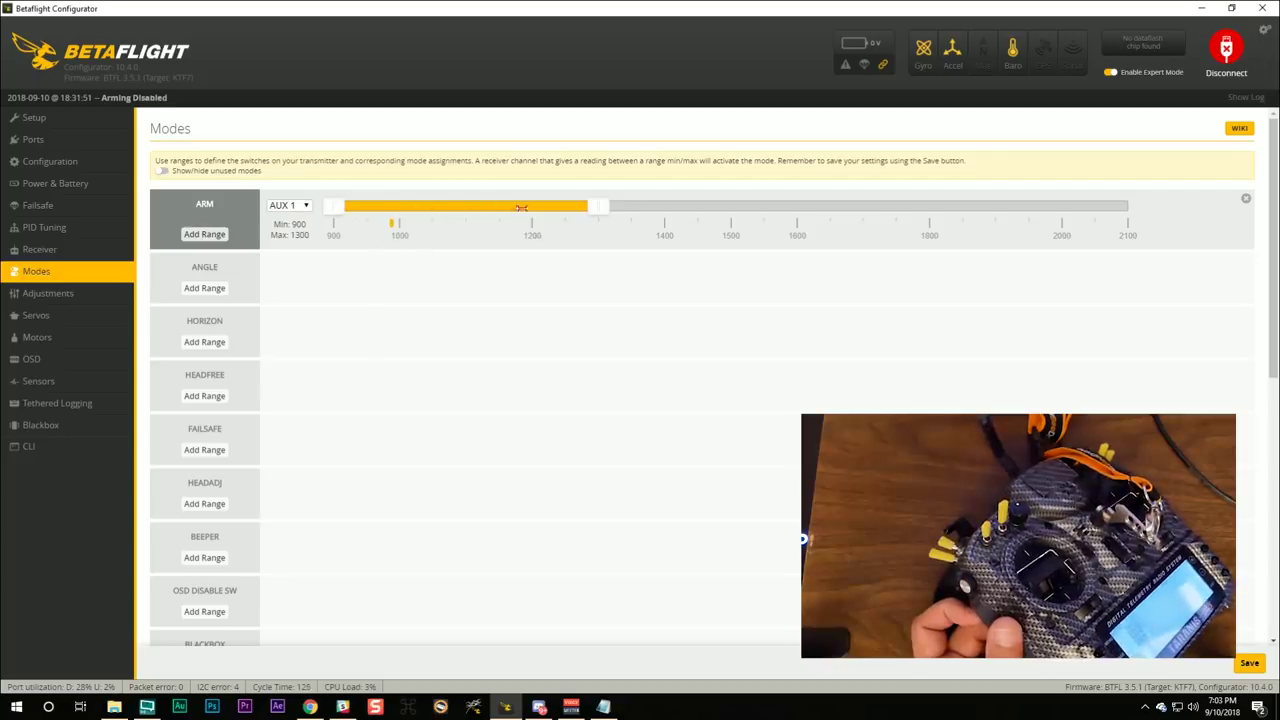
drag(590, 213, 505, 211)
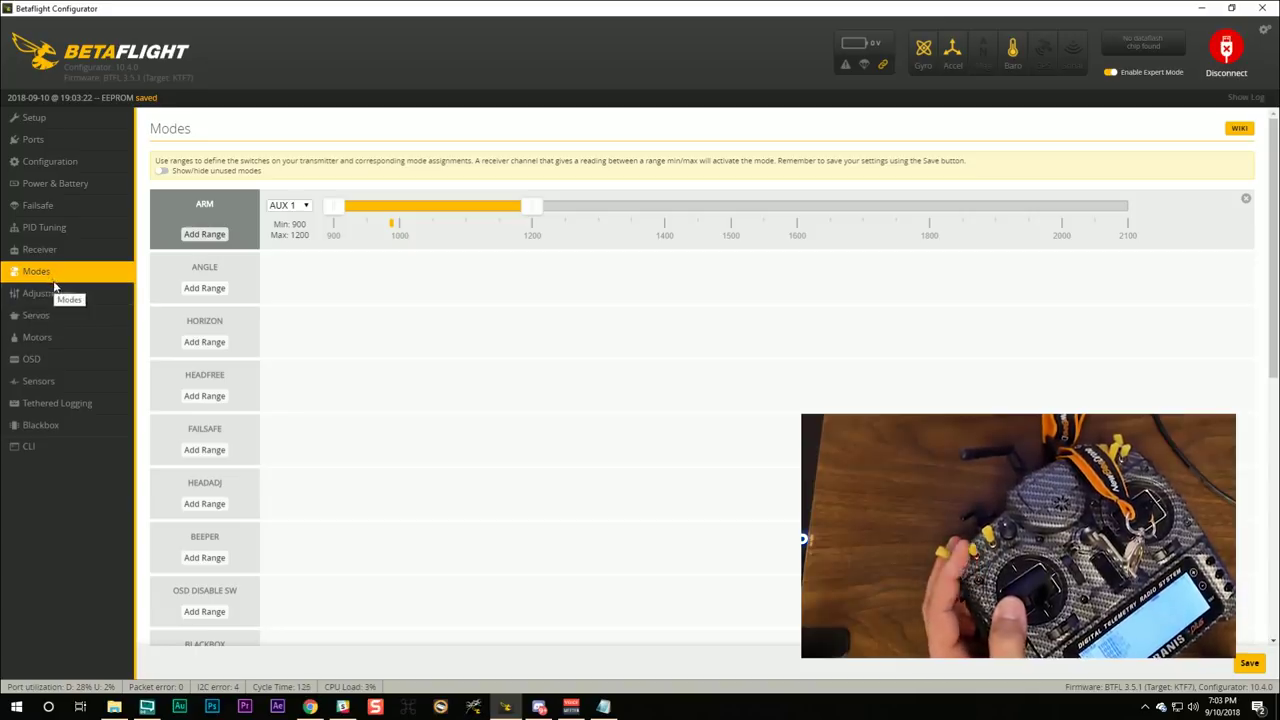
click(185, 287)
click(294, 270)
click(290, 292)
click(289, 270)
click(284, 279)
click(1246, 262)
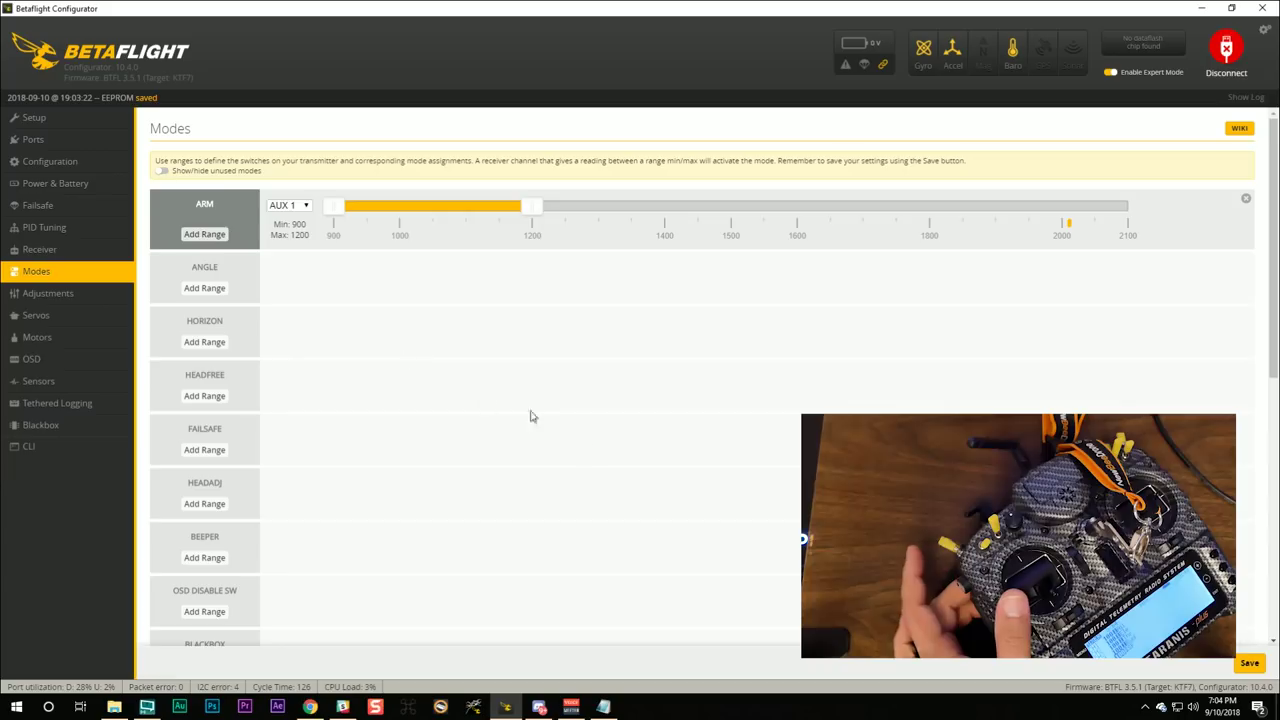
On the Motors page, switch the 'I understand the risks' acknowledgement on, then toggle it again.
click(38, 338)
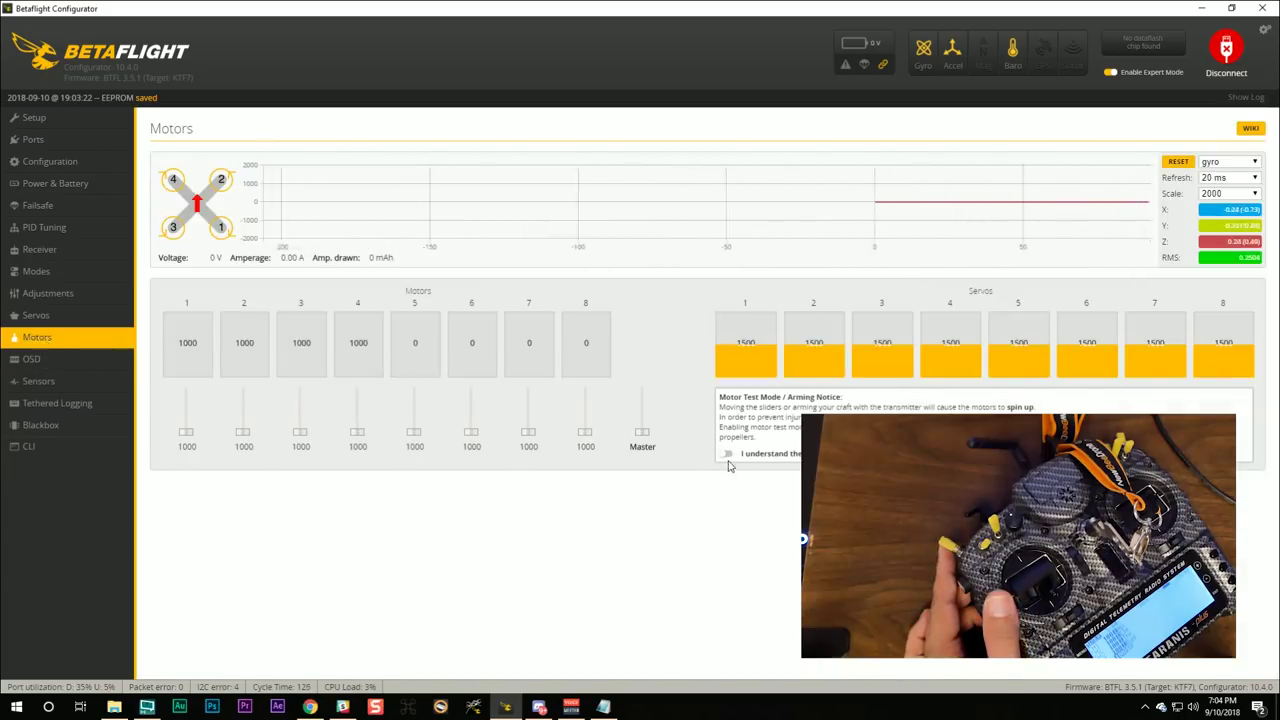
click(727, 454)
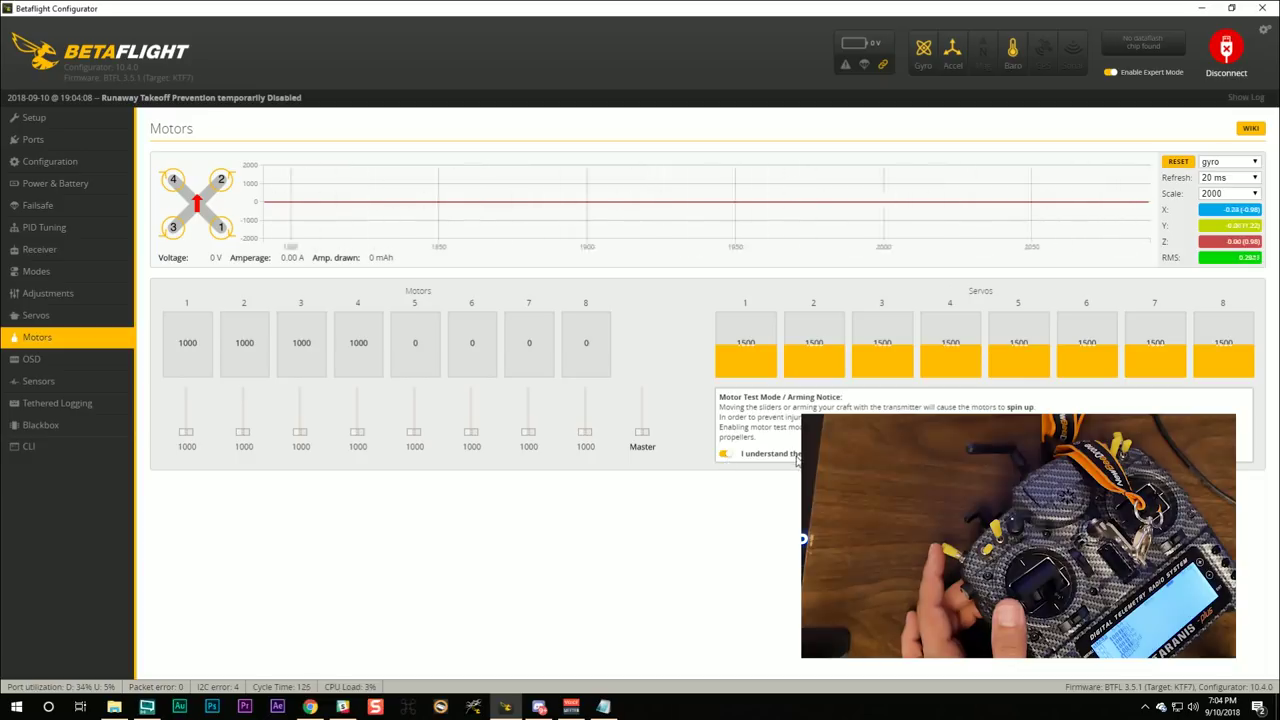
click(726, 457)
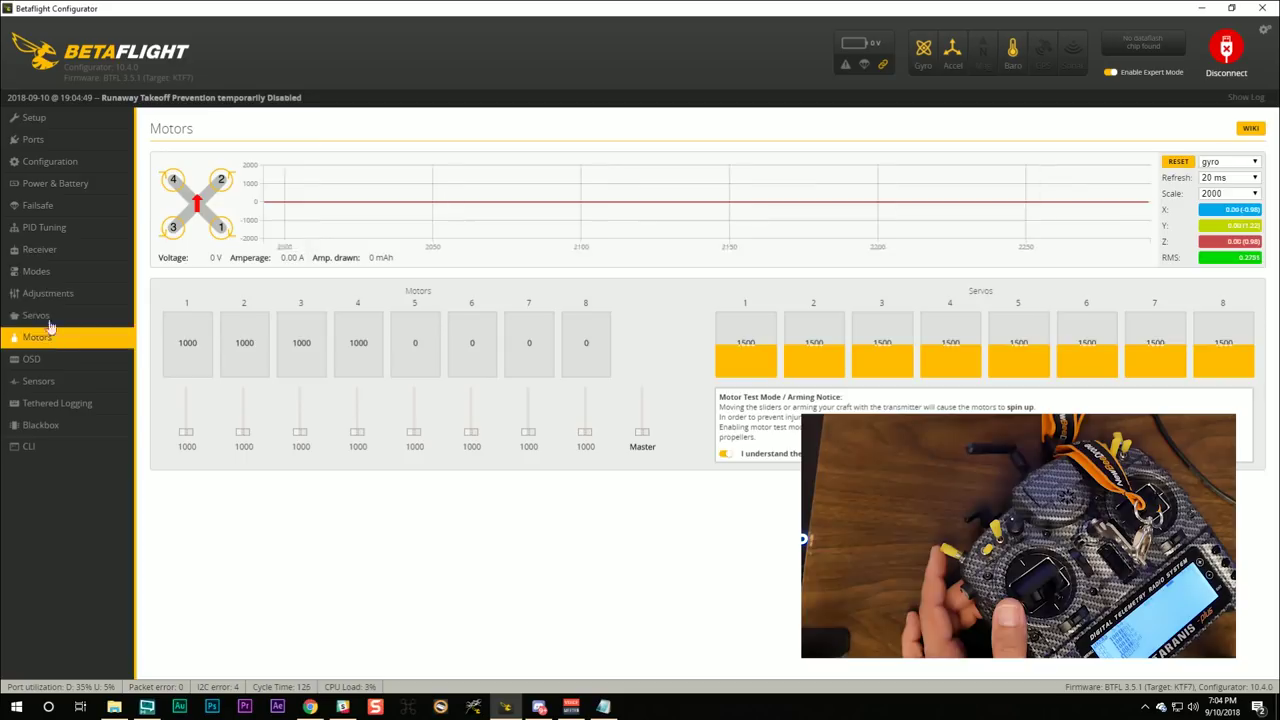
Return to the Modes page showing ARM on AUX 1 at 900–1200.
click(40, 271)
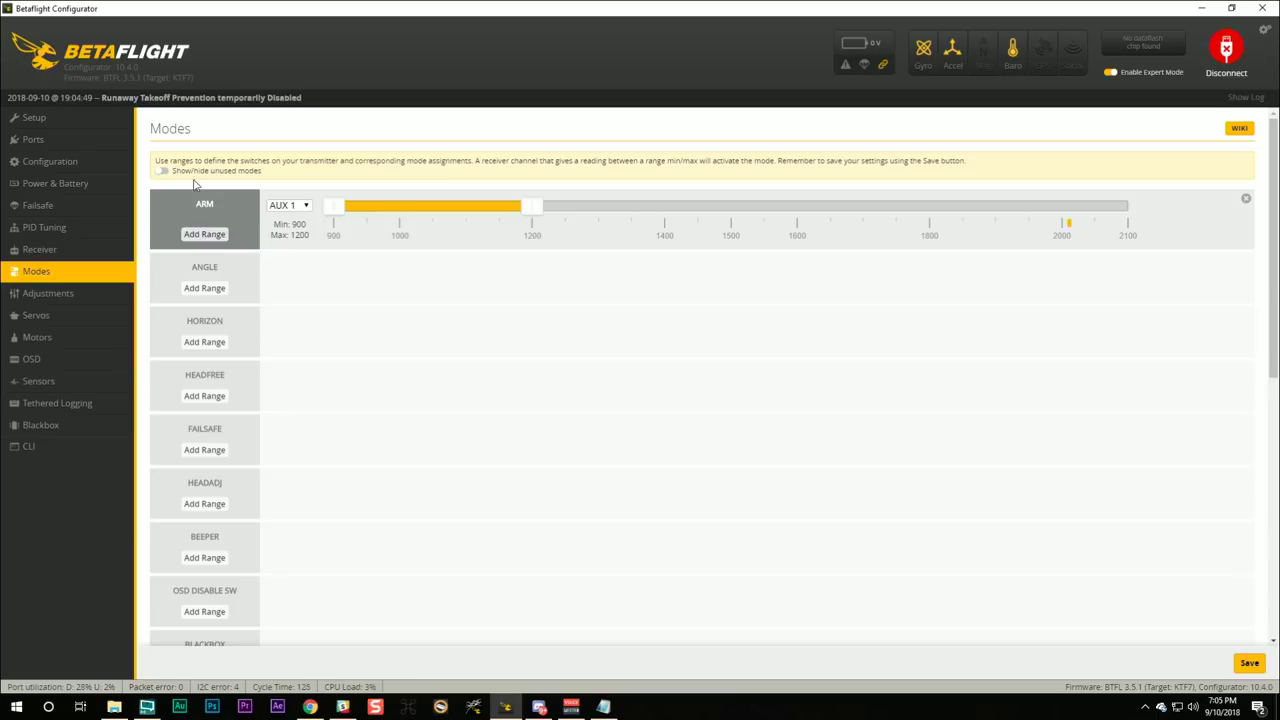
On the Configuration page, choose DSHOT1200 as the ESC/motor protocol and an 8 kHz PID loop.
click(68, 170)
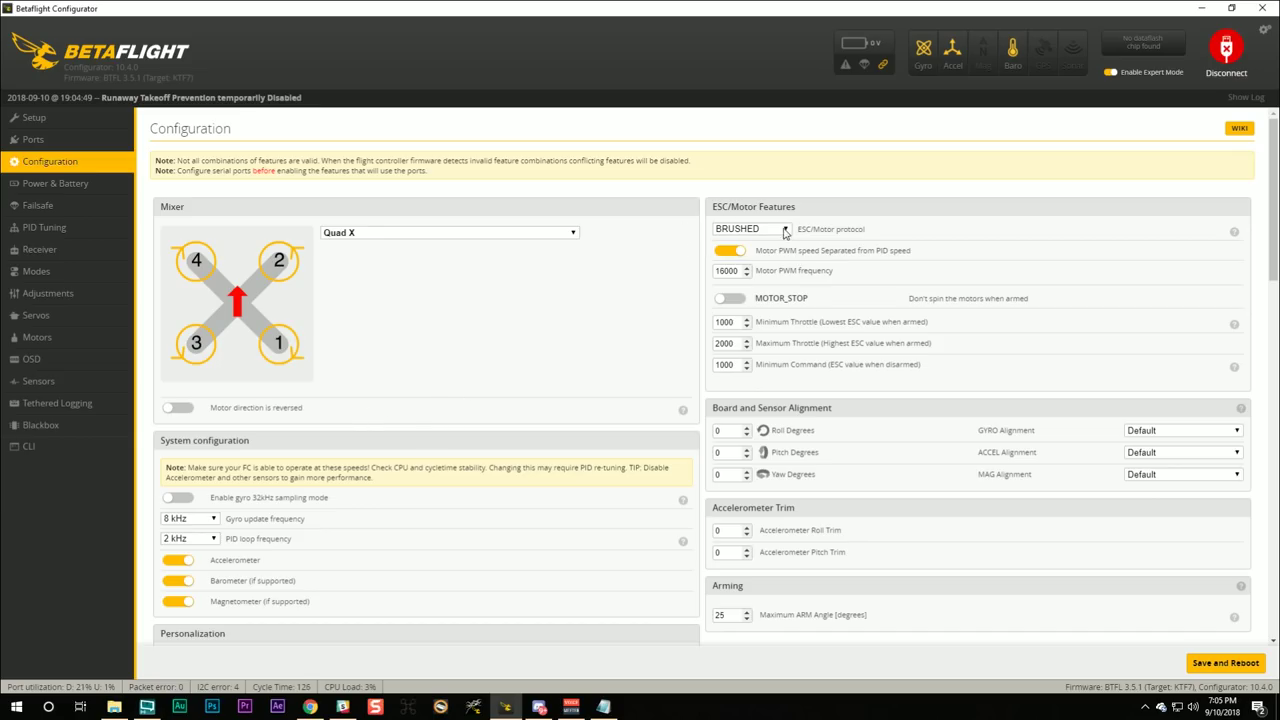
click(785, 232)
click(758, 329)
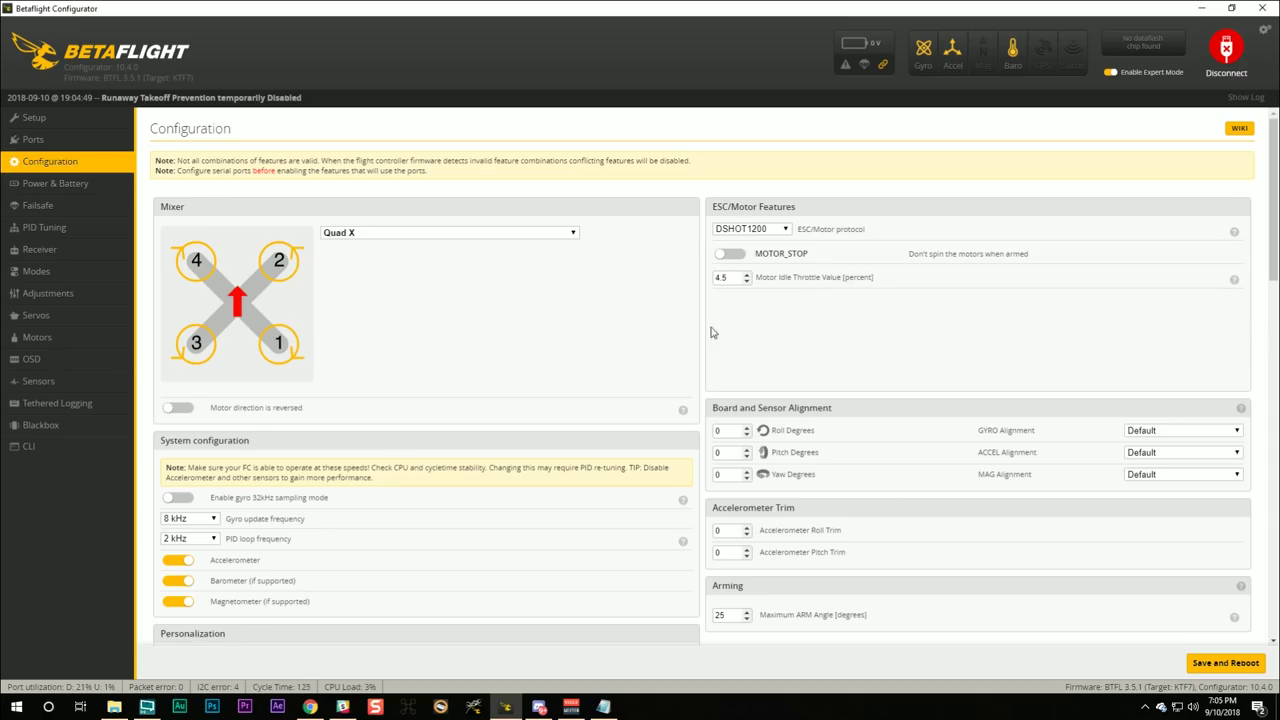
scroll(543, 309, down, 2)
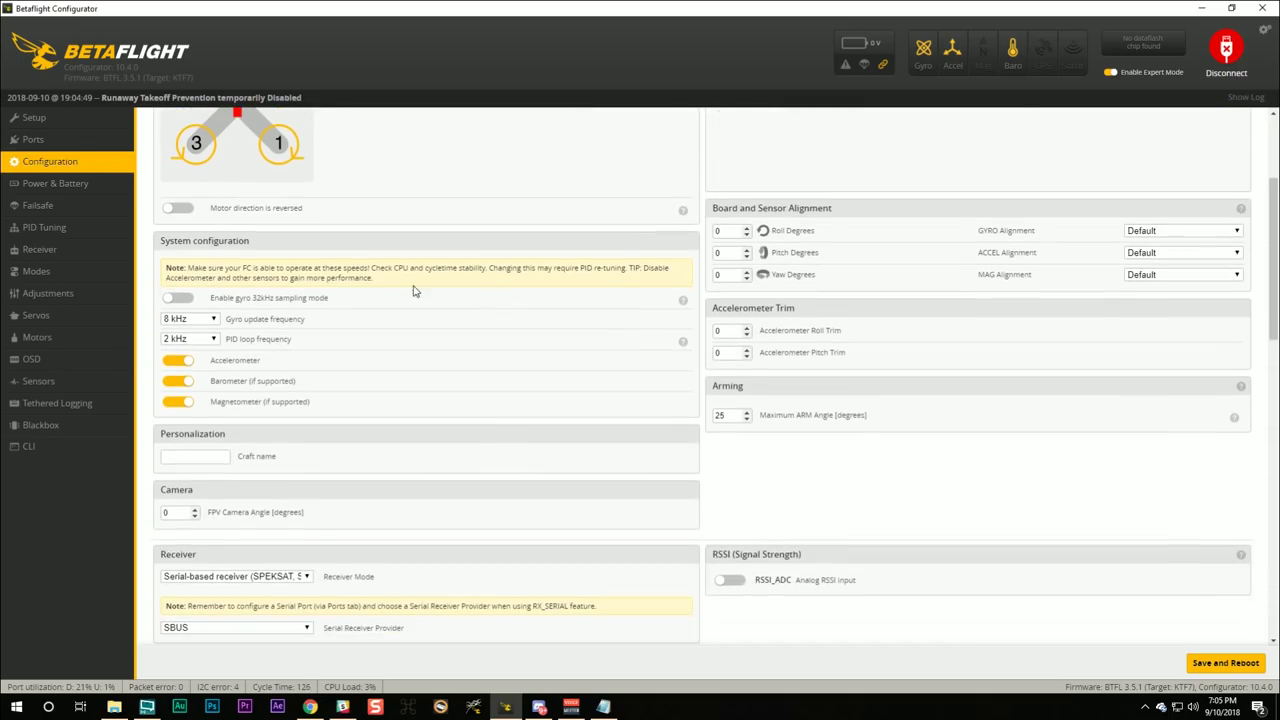
click(178, 343)
click(188, 352)
Replace the 25 in the Maximum ARM Angle field with 180 degrees.
scroll(240, 360, down, 2)
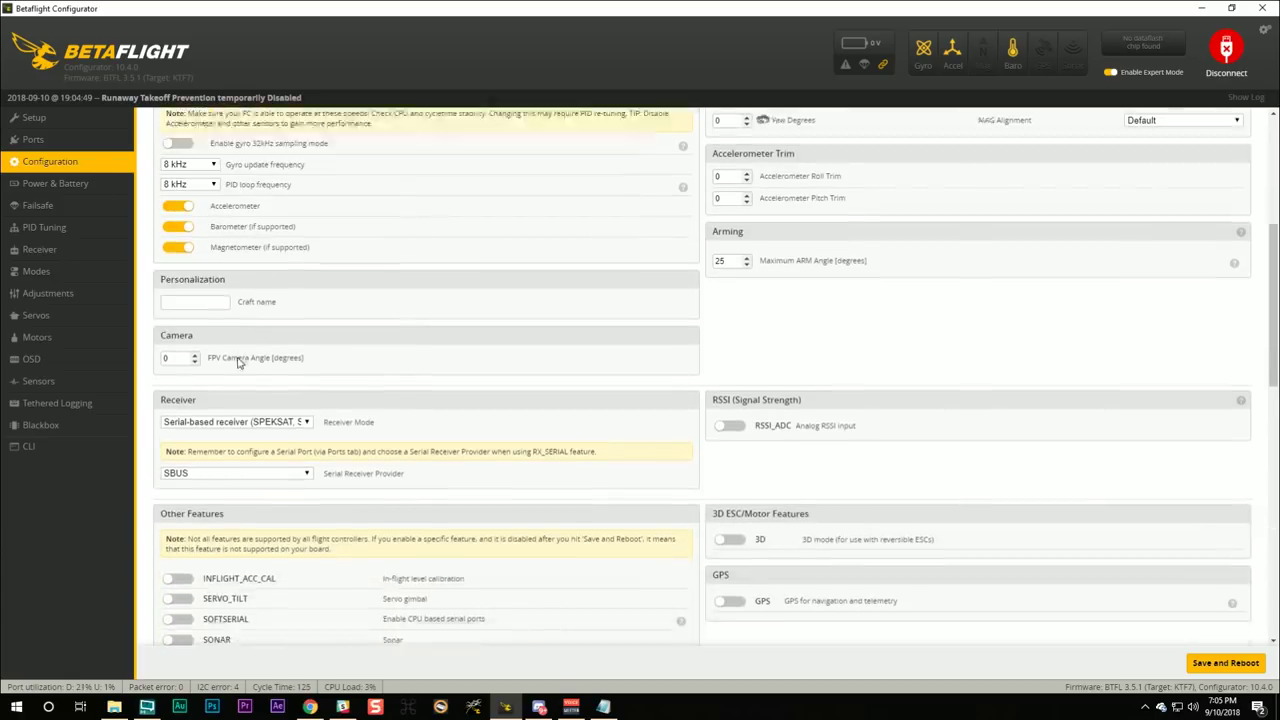
scroll(762, 262, up, 1)
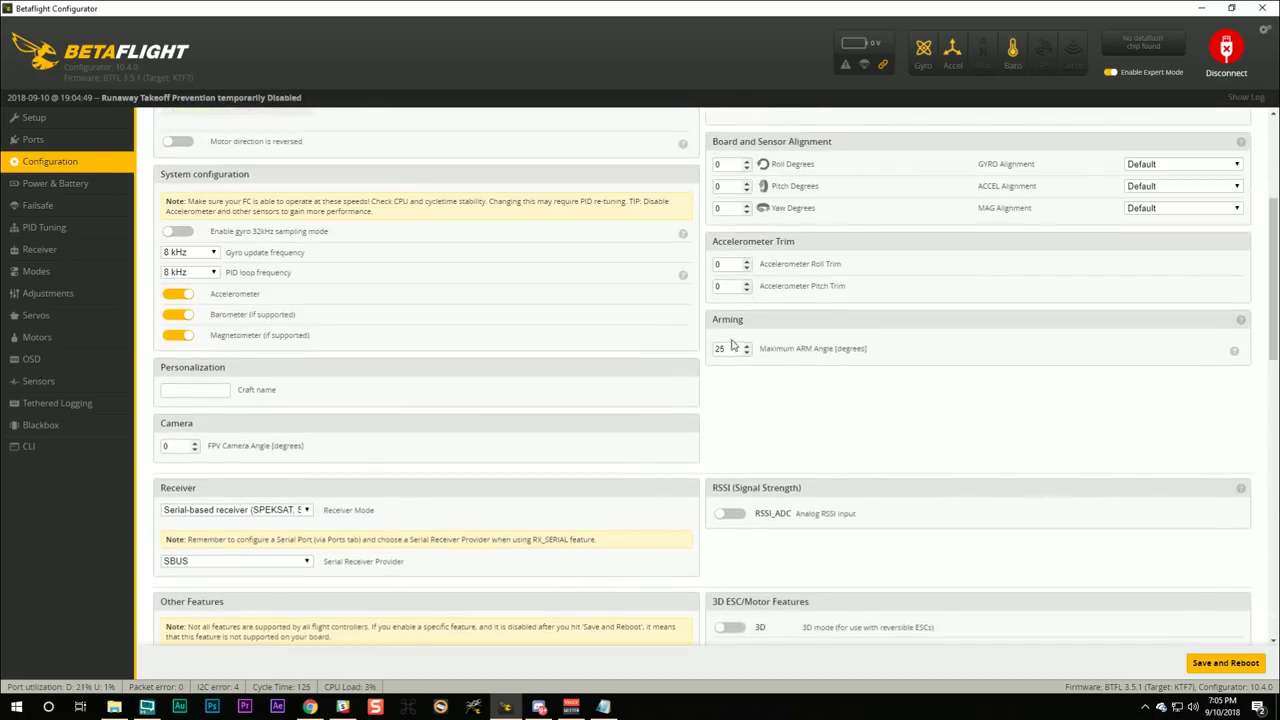
drag(790, 349, 866, 349)
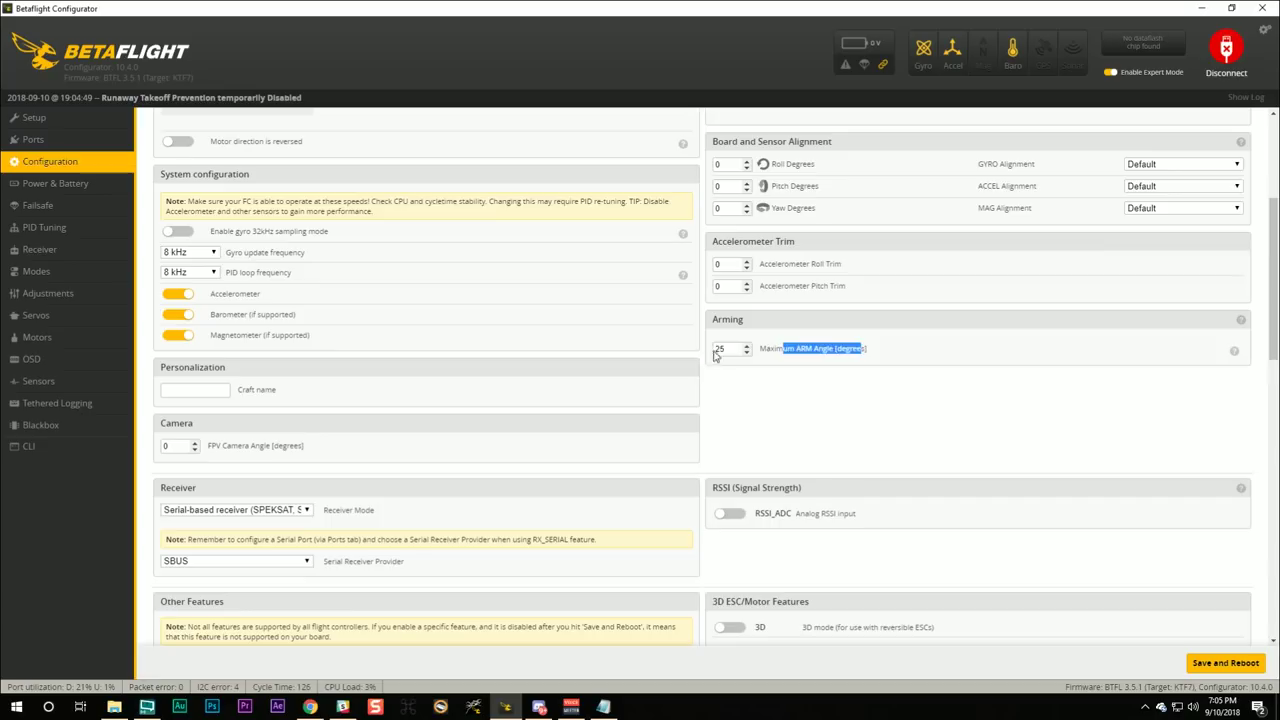
drag(726, 349, 703, 349)
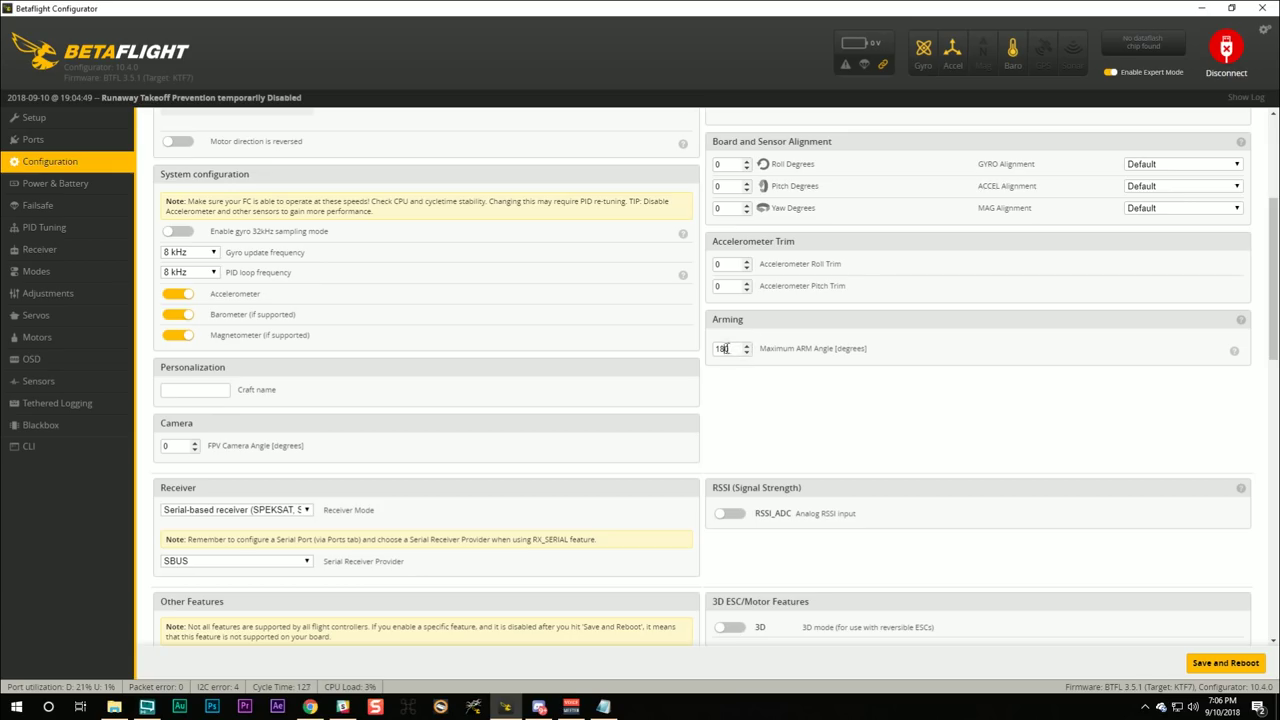
scroll(738, 366, down, 3)
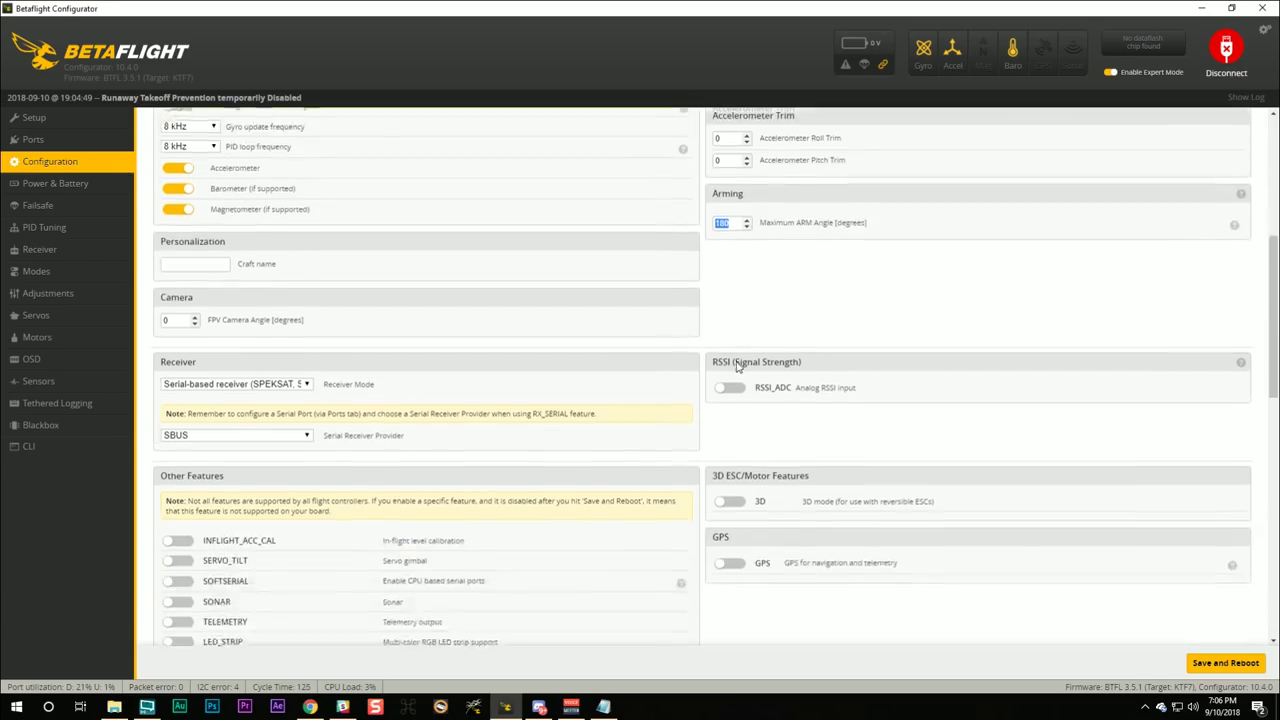
scroll(733, 366, down, 1)
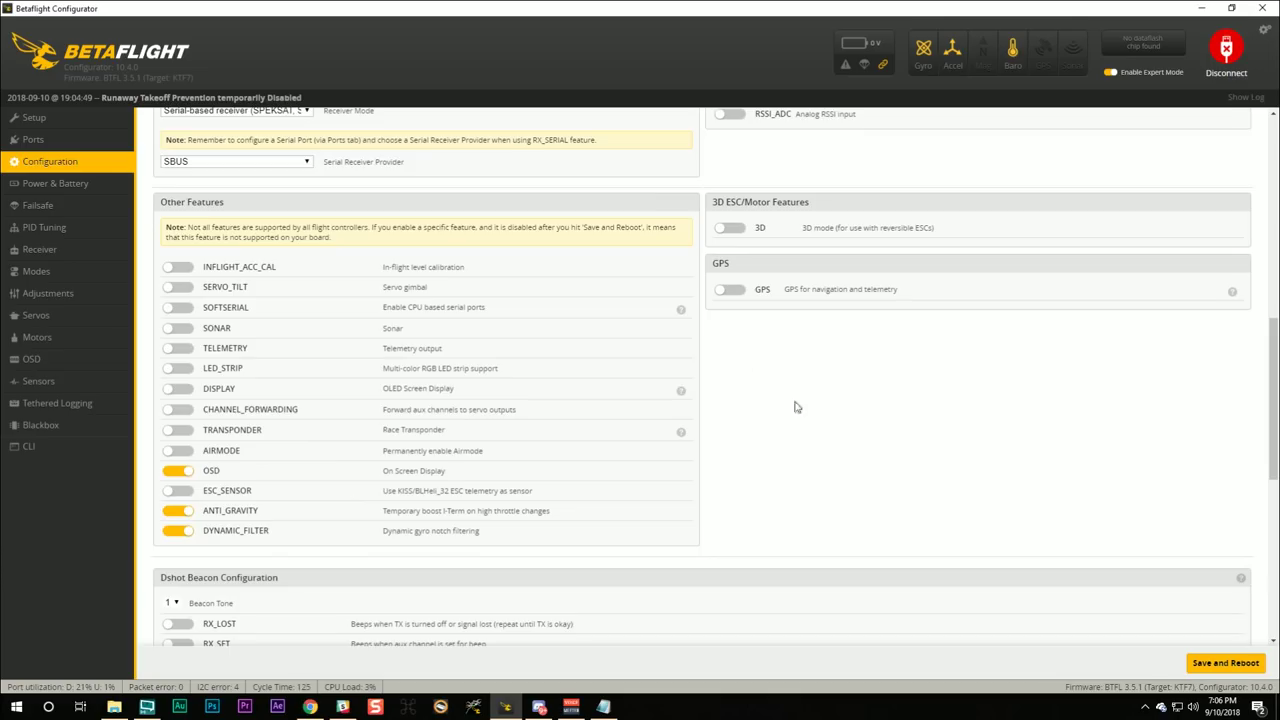
Switch on the AIRMODE and TELEMETRY toggles under Other Features.
click(181, 454)
click(183, 351)
scroll(212, 365, down, 1)
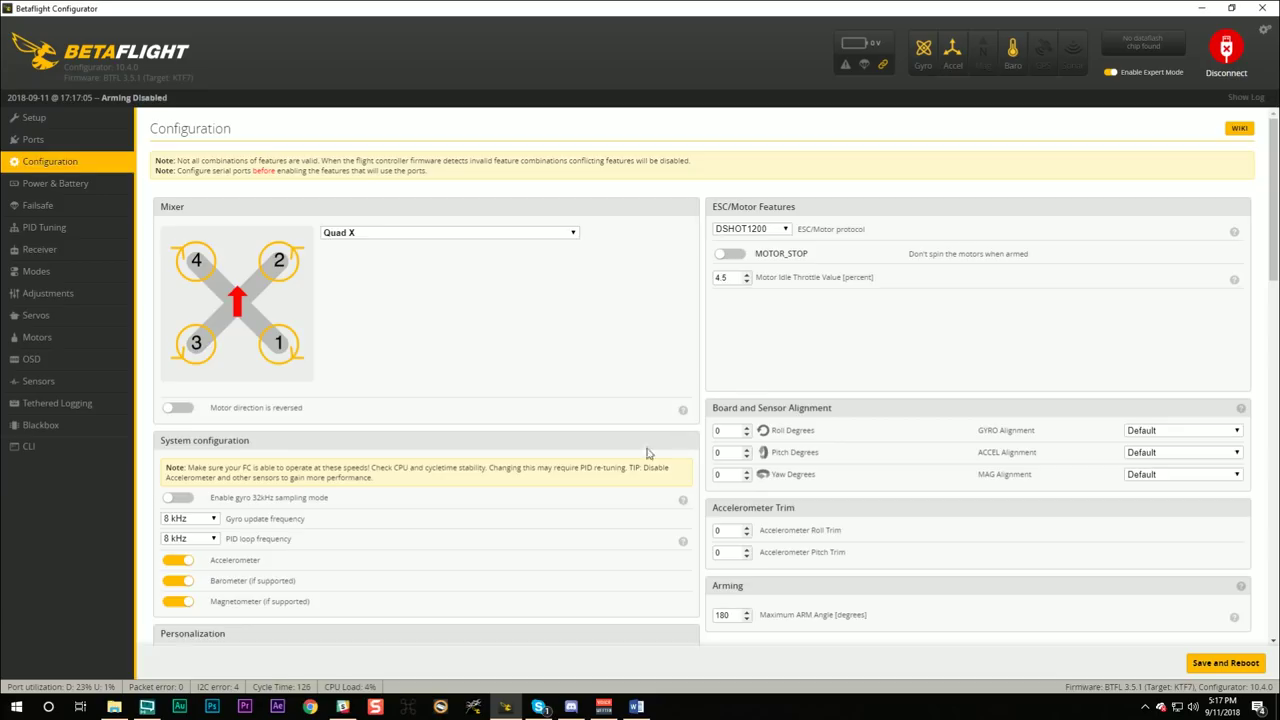
Review the Other Features list, then Save and Reboot, leaving the configurator on its Welcome page.
scroll(527, 430, down, 5)
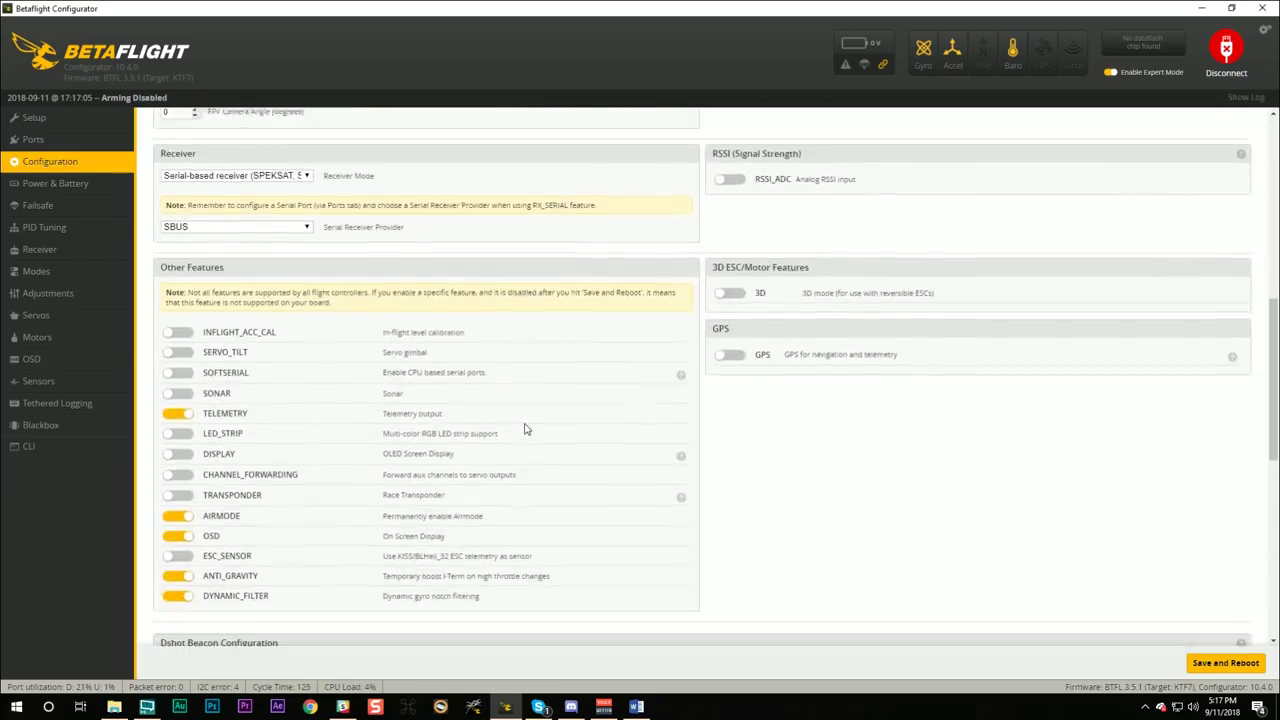
scroll(524, 428, down, 2)
scroll(520, 422, up, 1)
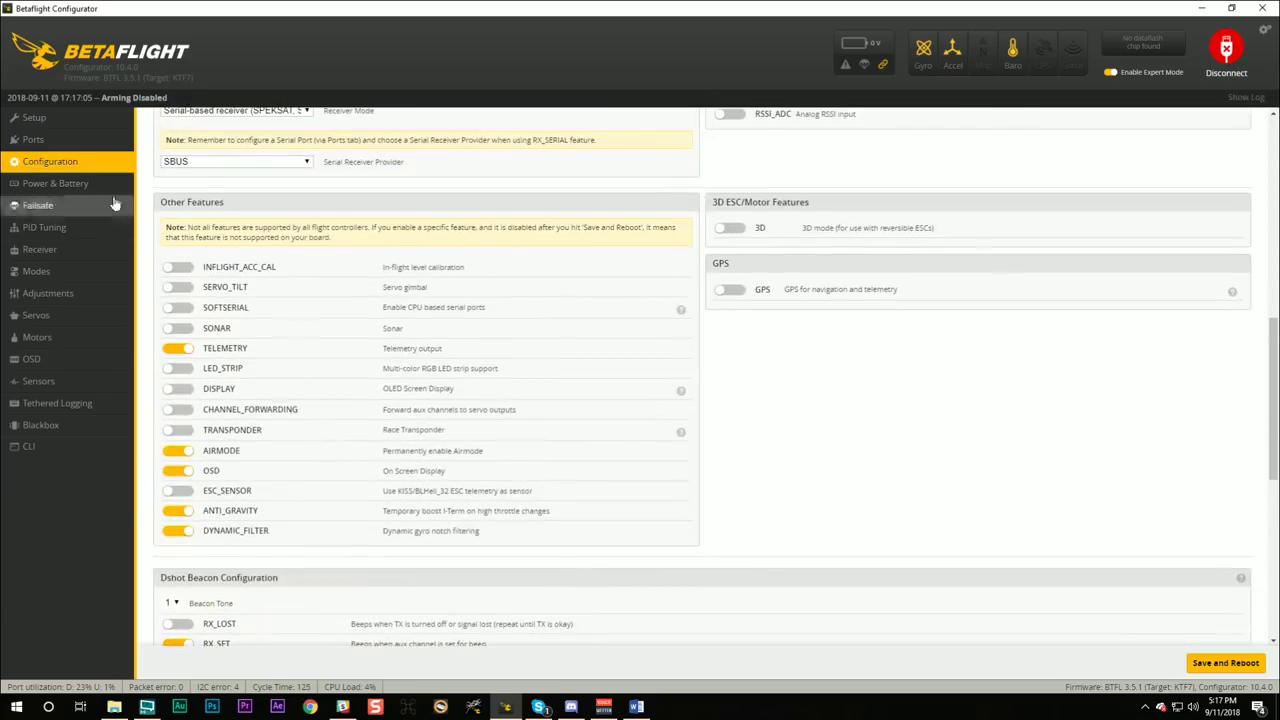
drag(172, 203, 232, 203)
click(254, 204)
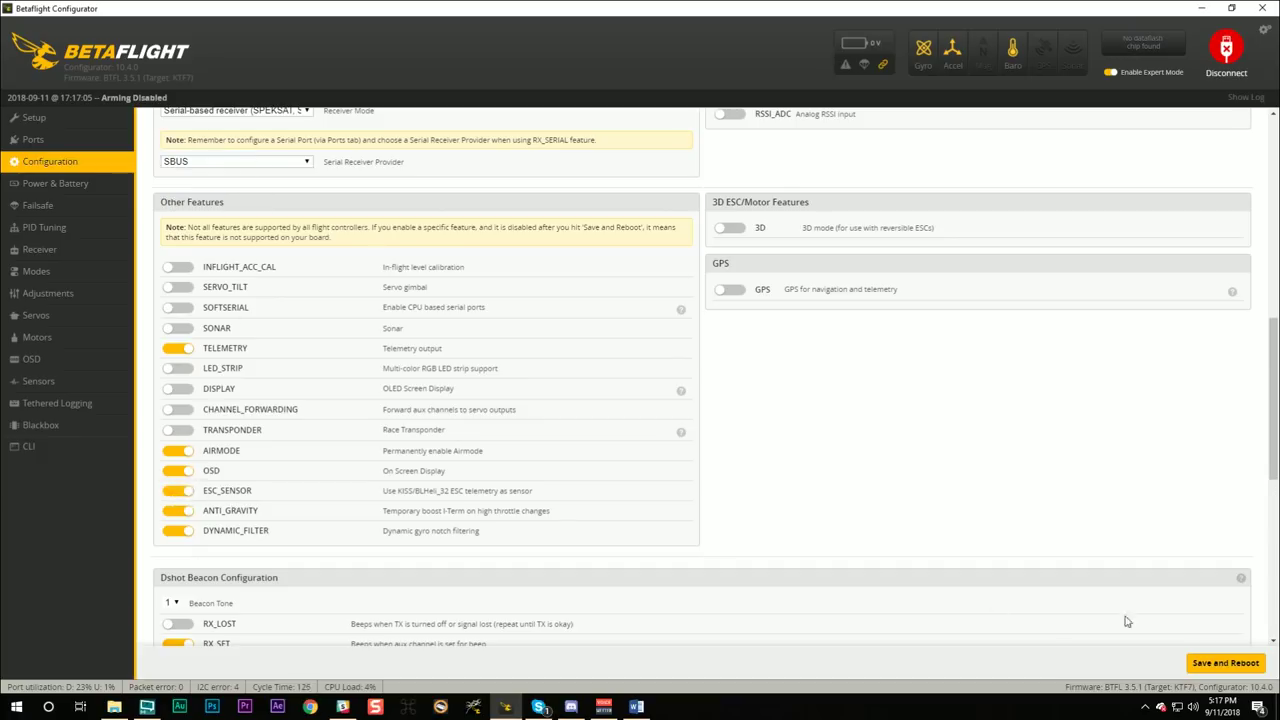
click(1214, 664)
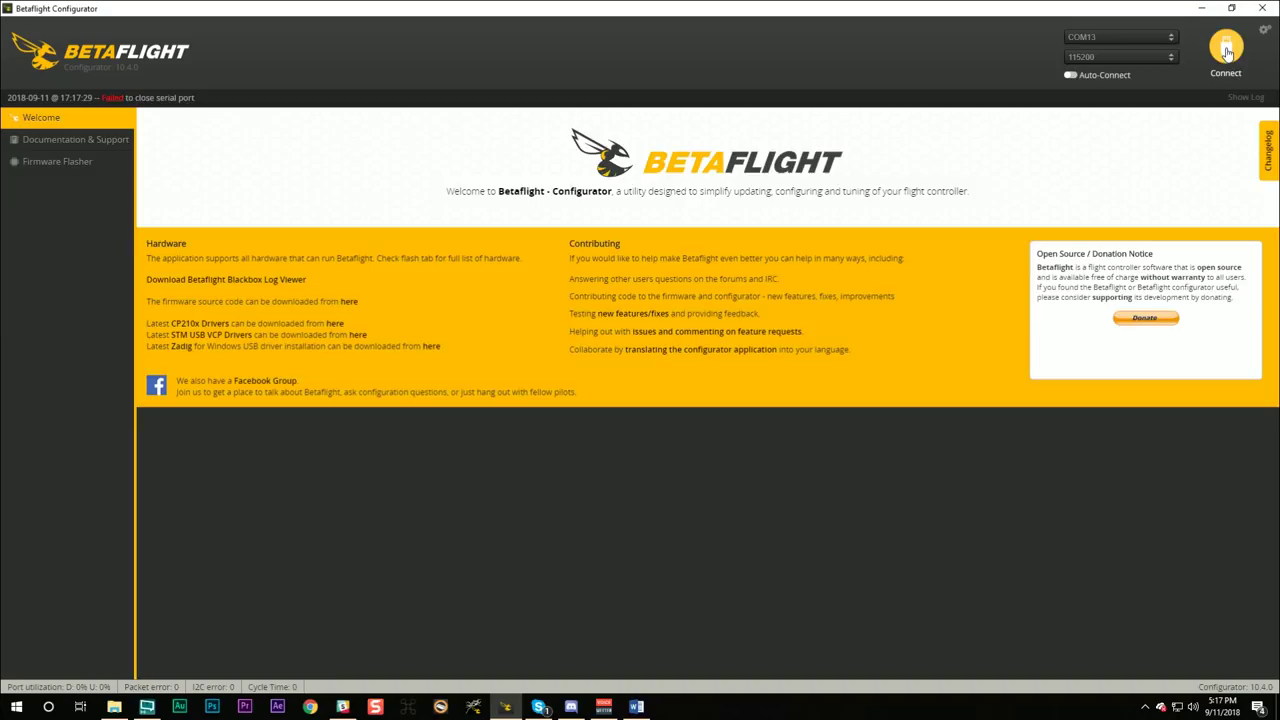
Reconnect and save Power & Battery settings, keeping ESC Sensor as the current meter source.
click(1228, 52)
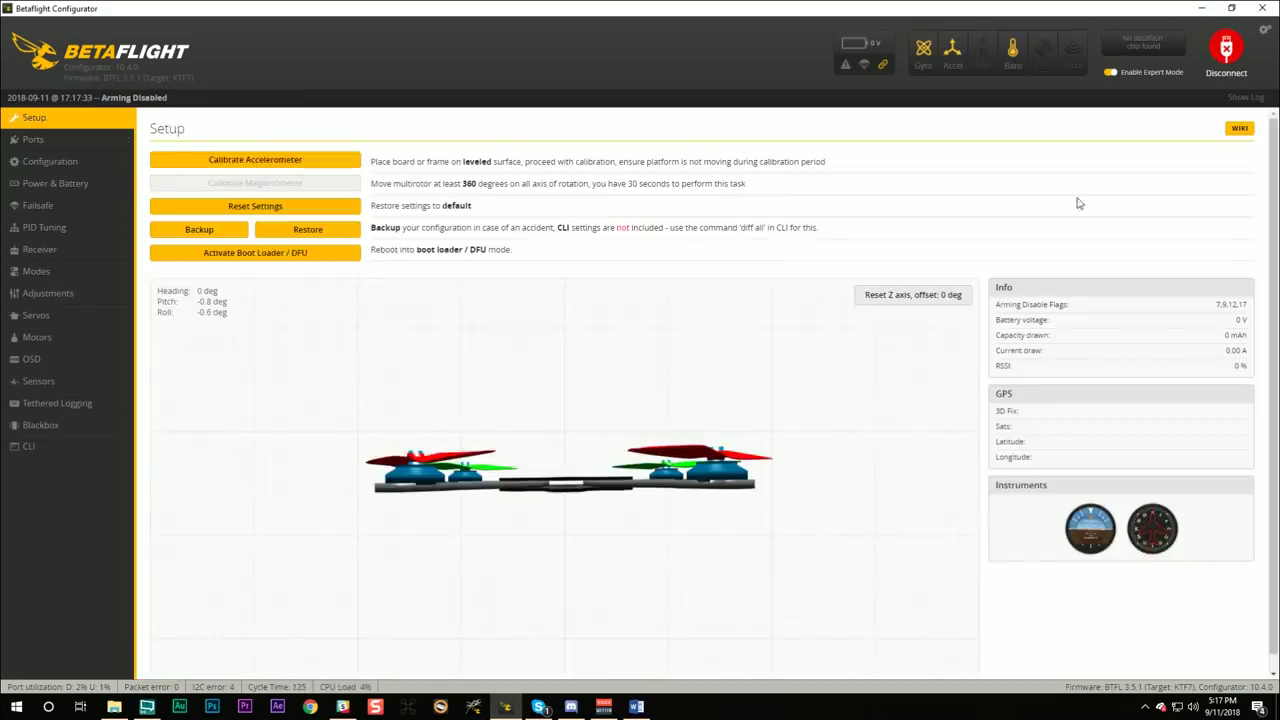
click(32, 188)
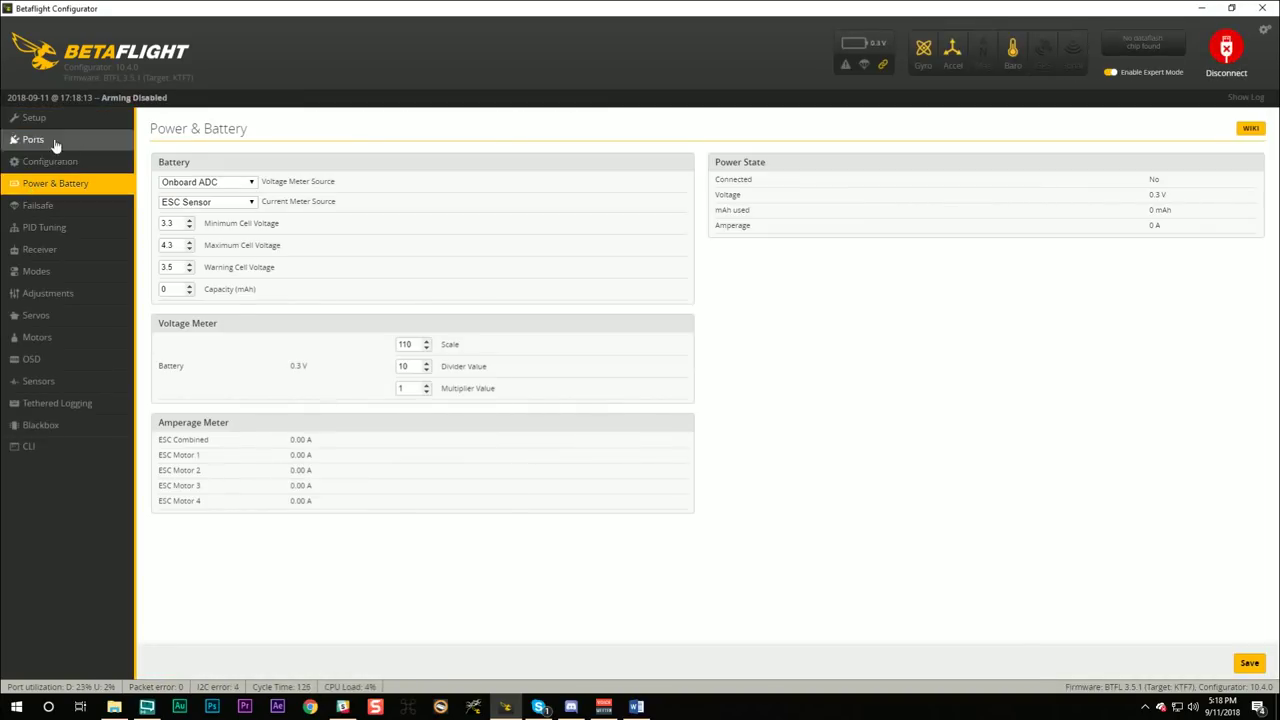
click(169, 187)
click(169, 187)
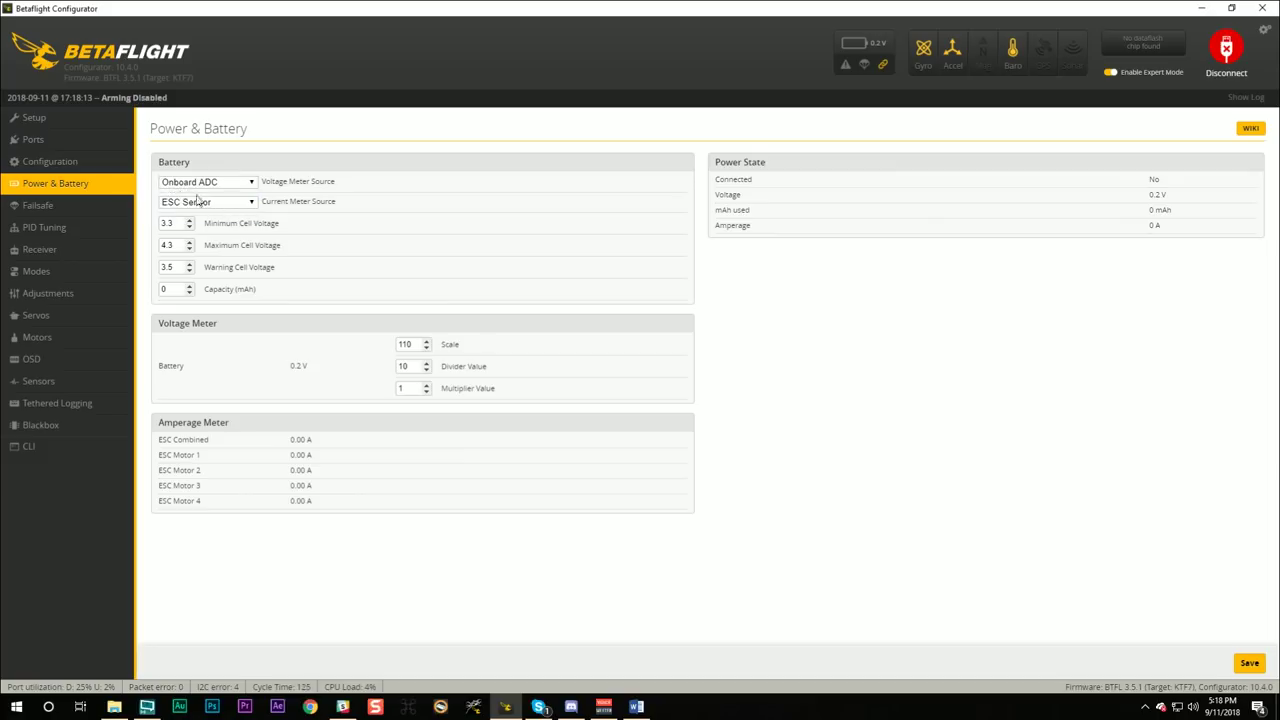
click(226, 206)
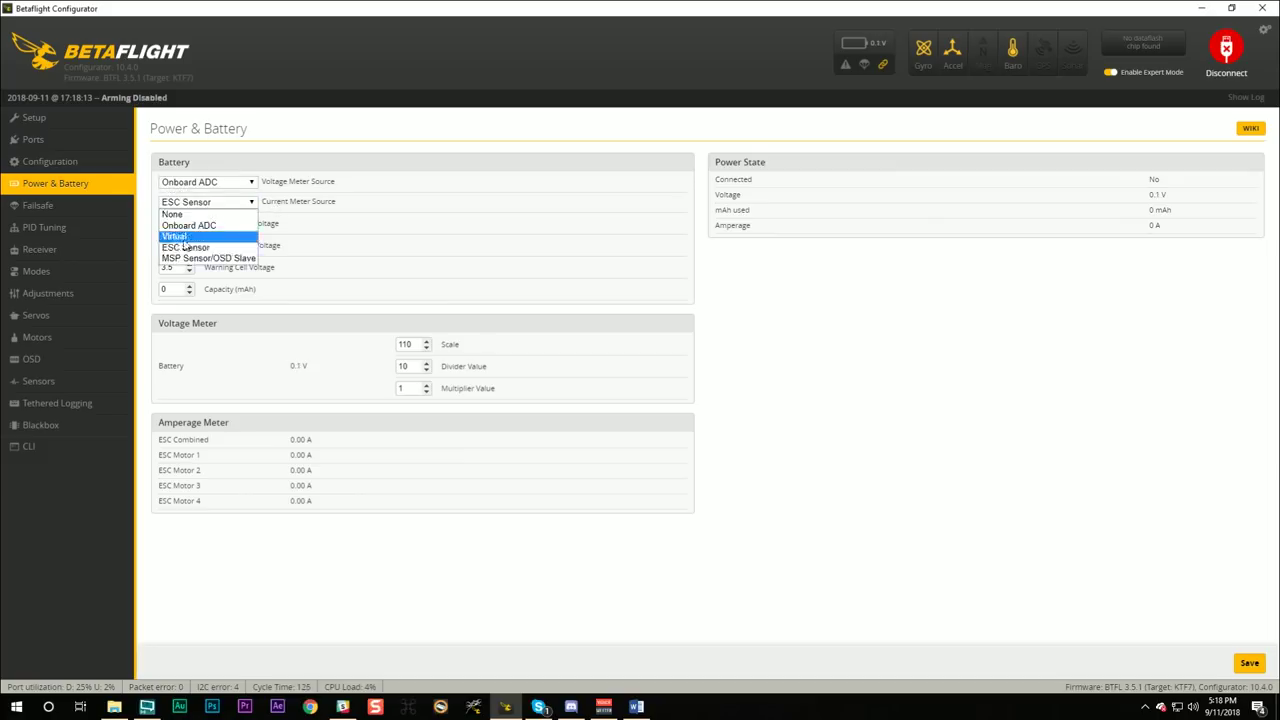
click(166, 245)
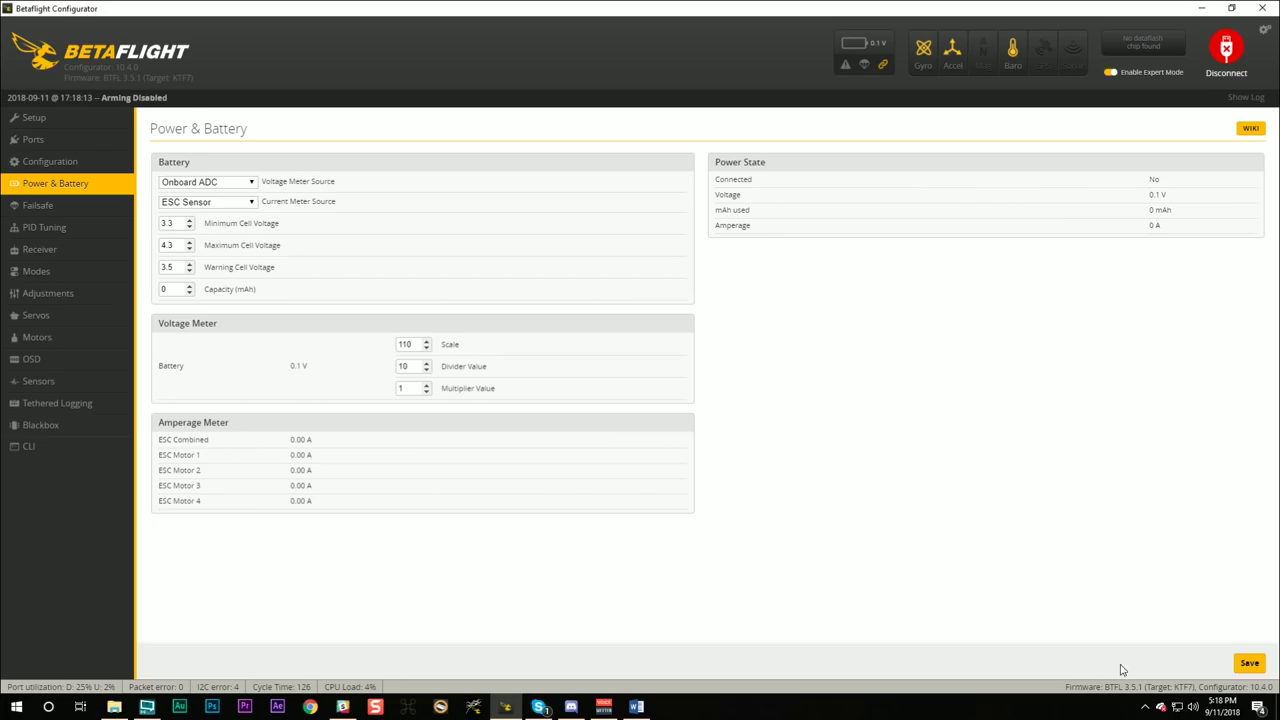
click(1248, 664)
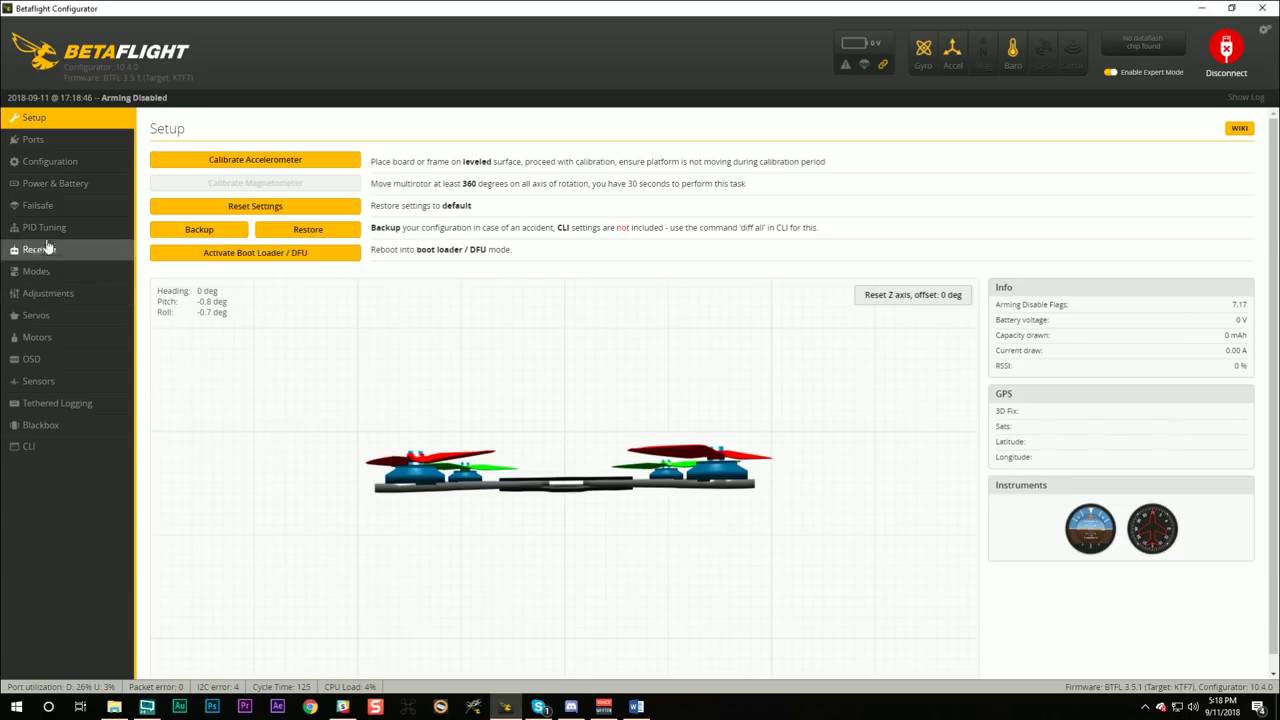
Enable motor testing on the Motors page and raise the master slider for motors 1–4.
click(55, 340)
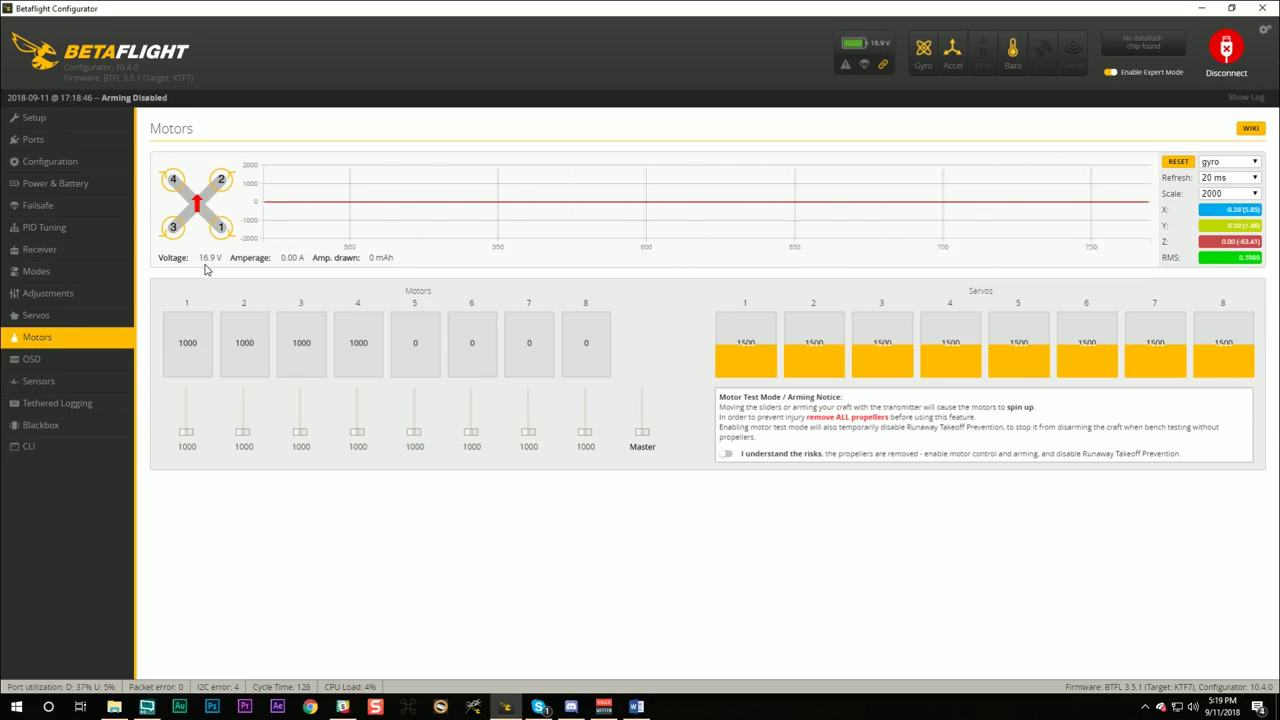
click(725, 455)
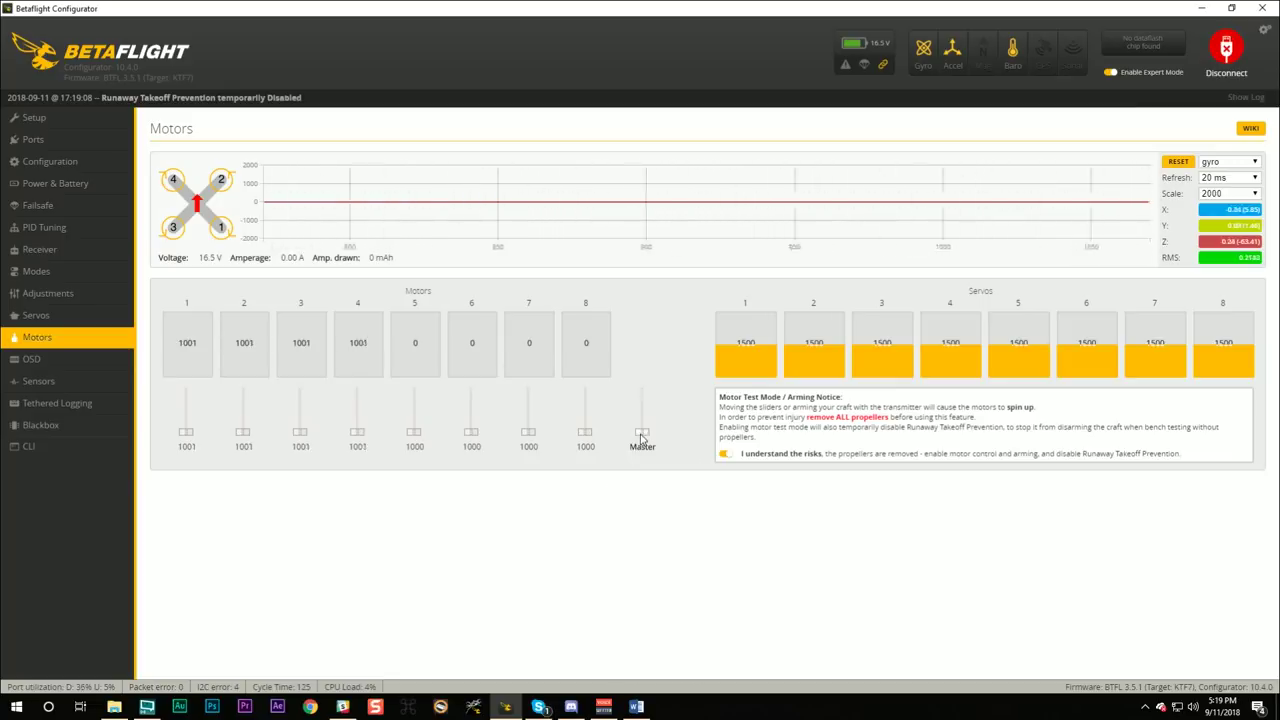
scroll(641, 437, up, 1)
scroll(641, 437, up, 5)
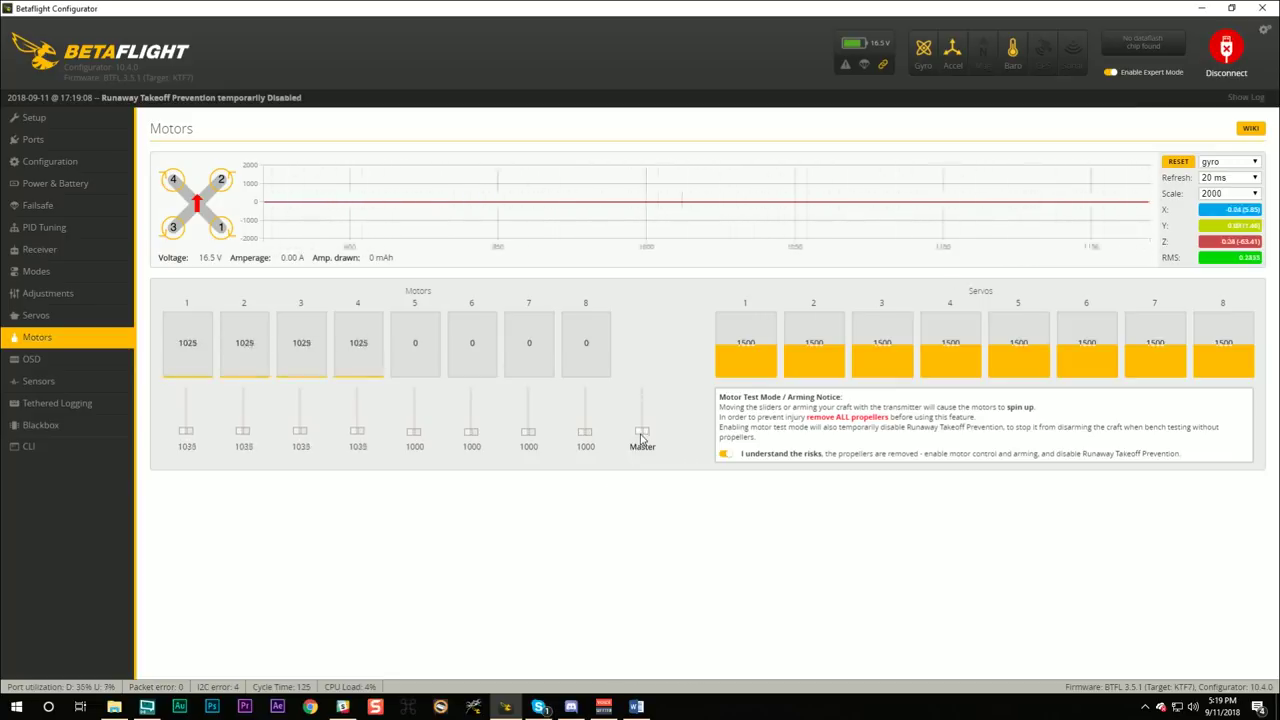
scroll(641, 437, up, 3)
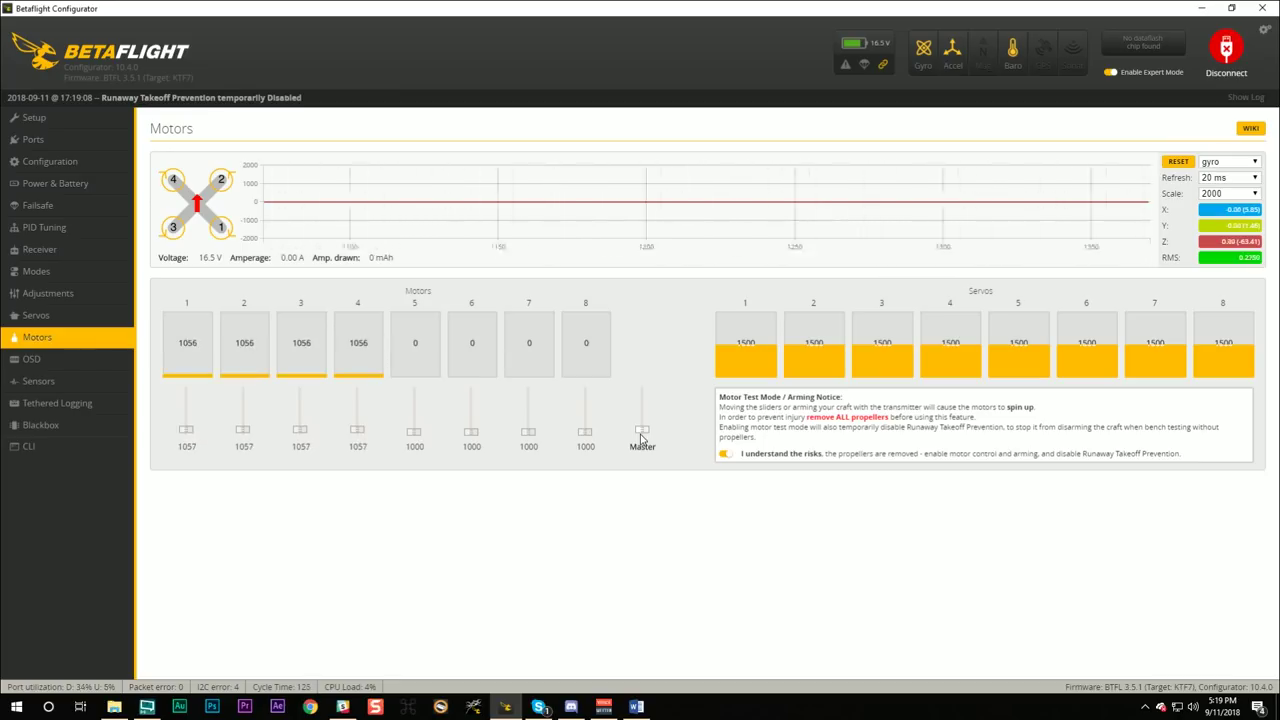
scroll(641, 437, up, 1)
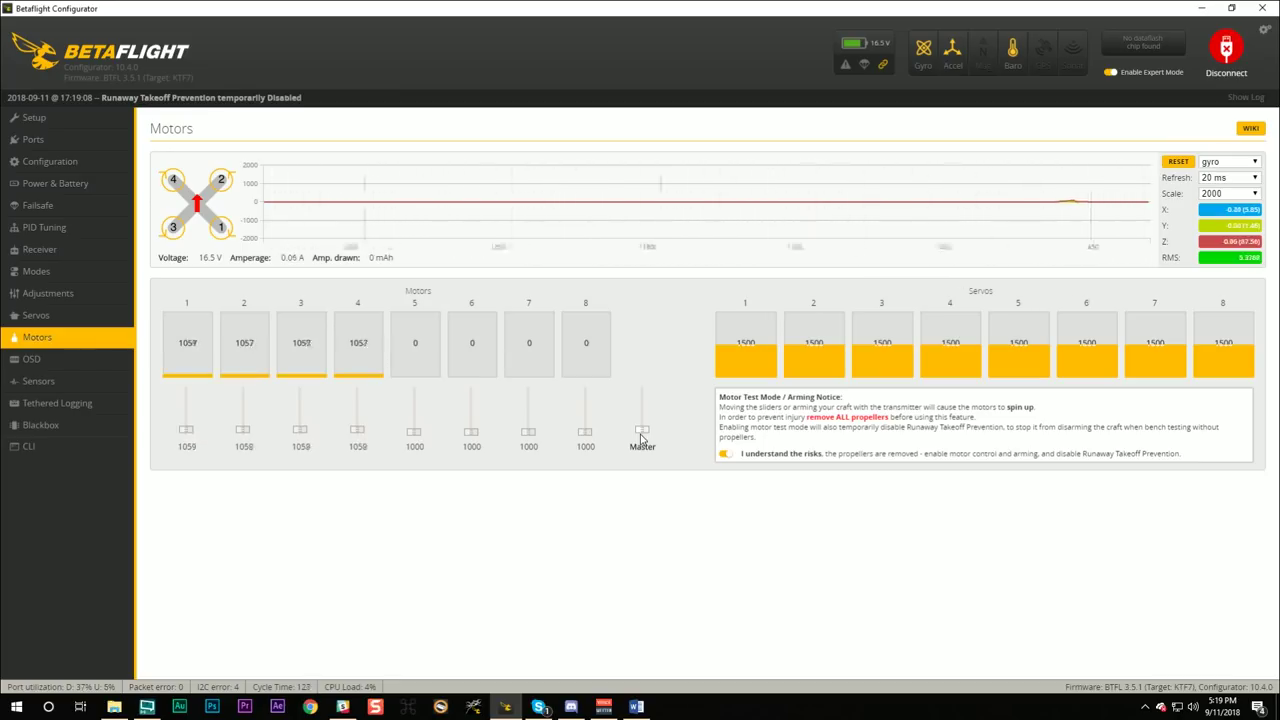
scroll(641, 437, up, 1)
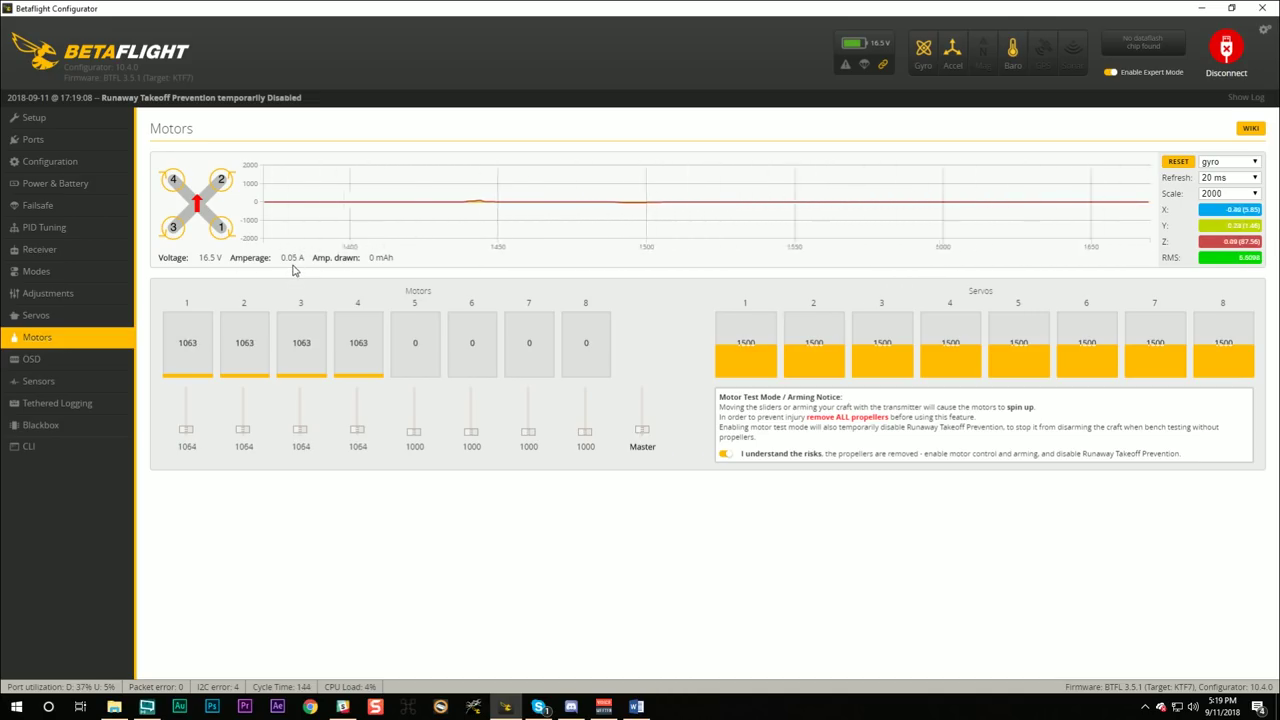
Nudge motors 1–4 up to 1099 while watching amperage, then lower them toward 1000.
key(Up)
key(Up)
key(Up)
key(Up)
key(Up)
key(Up)
key(Up)
key(Up)
key(Up)
key(Up)
key(Up)
key(Up)
key(Up)
key(Up)
key(Up)
key(Up)
key(Up)
key(Up)
key(Up)
key(Up)
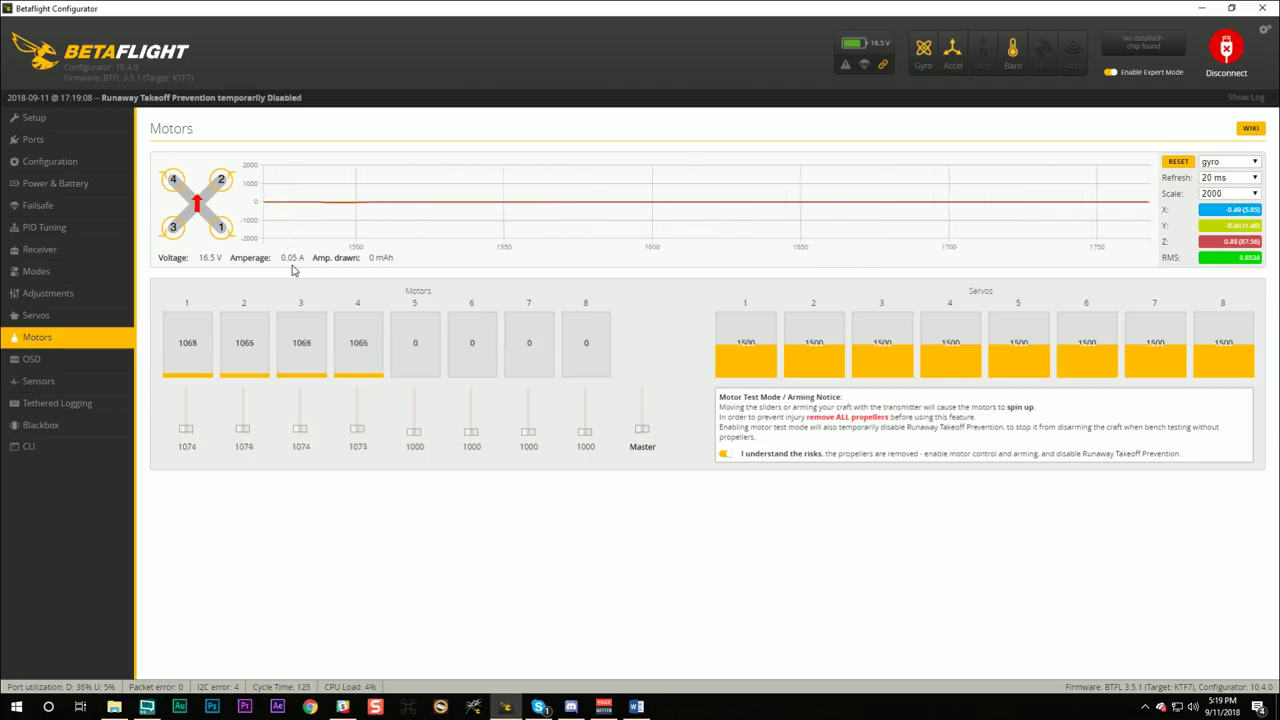
key(Up)
key(Up)
key(Up)
key(Up)
key(Up)
key(Up)
key(Up)
key(Up)
key(Up)
key(Up)
key(Up)
key(Up)
key(Up)
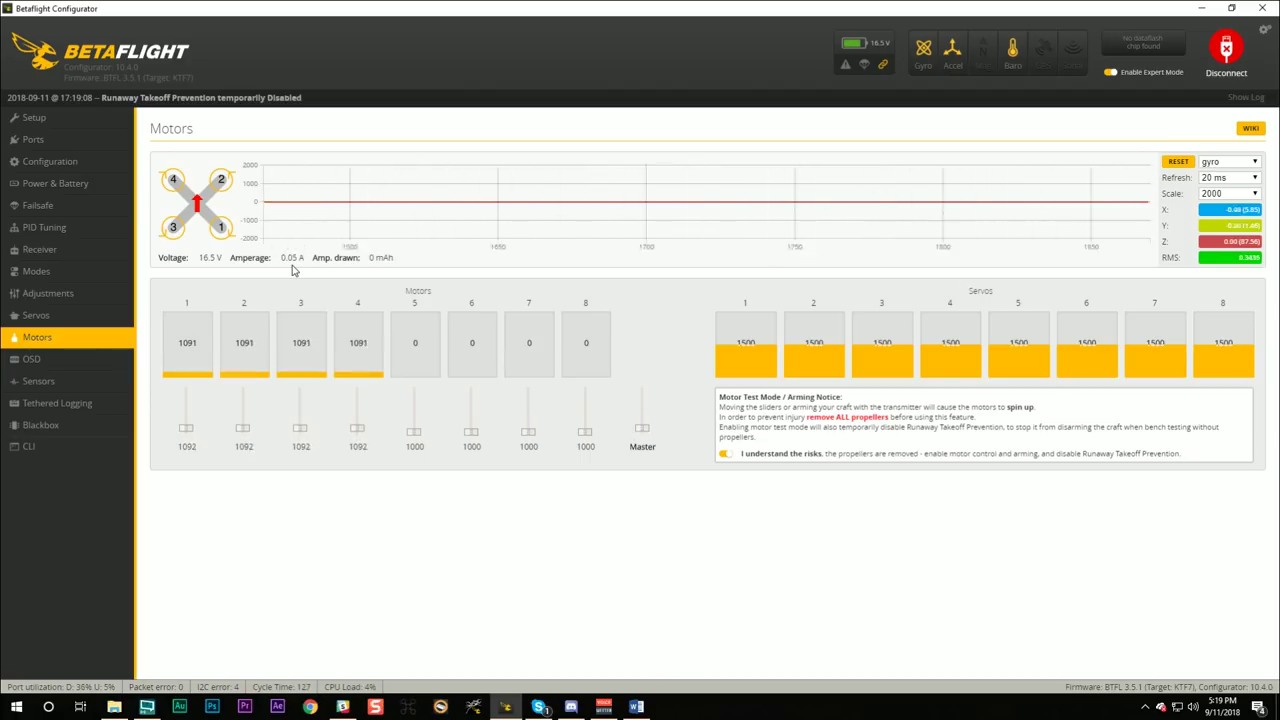
key(Up)
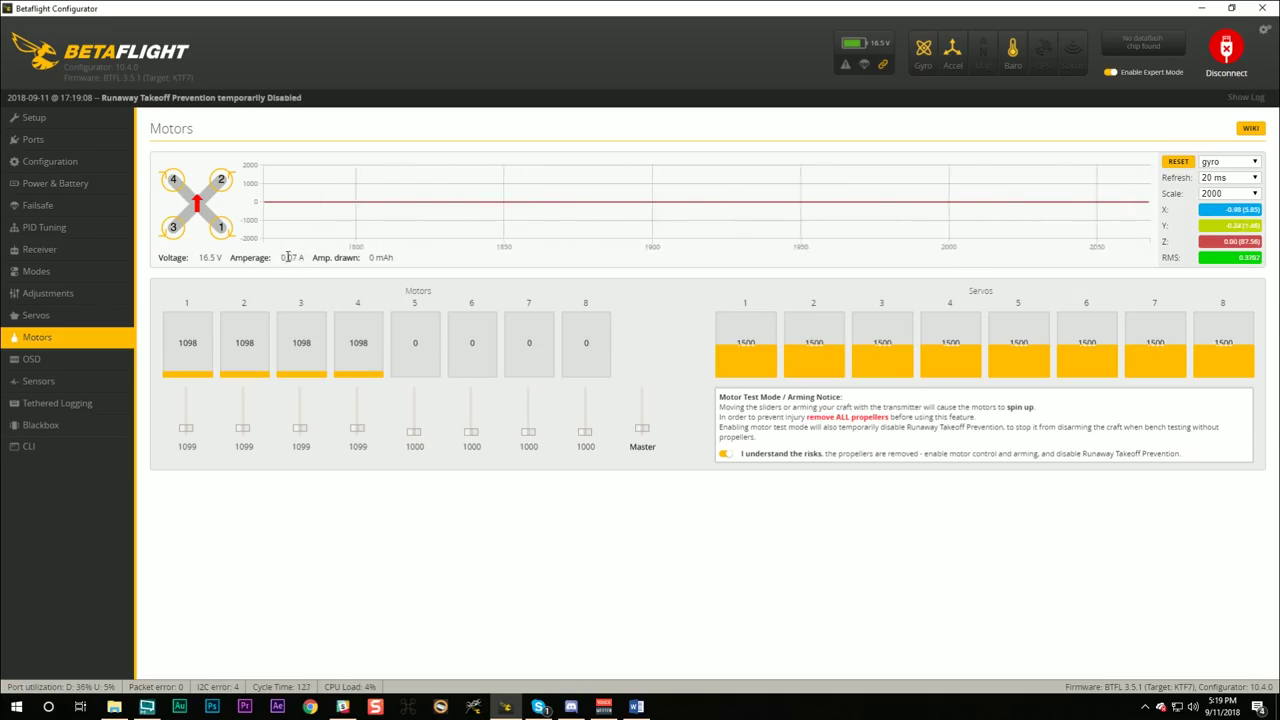
double_click(292, 258)
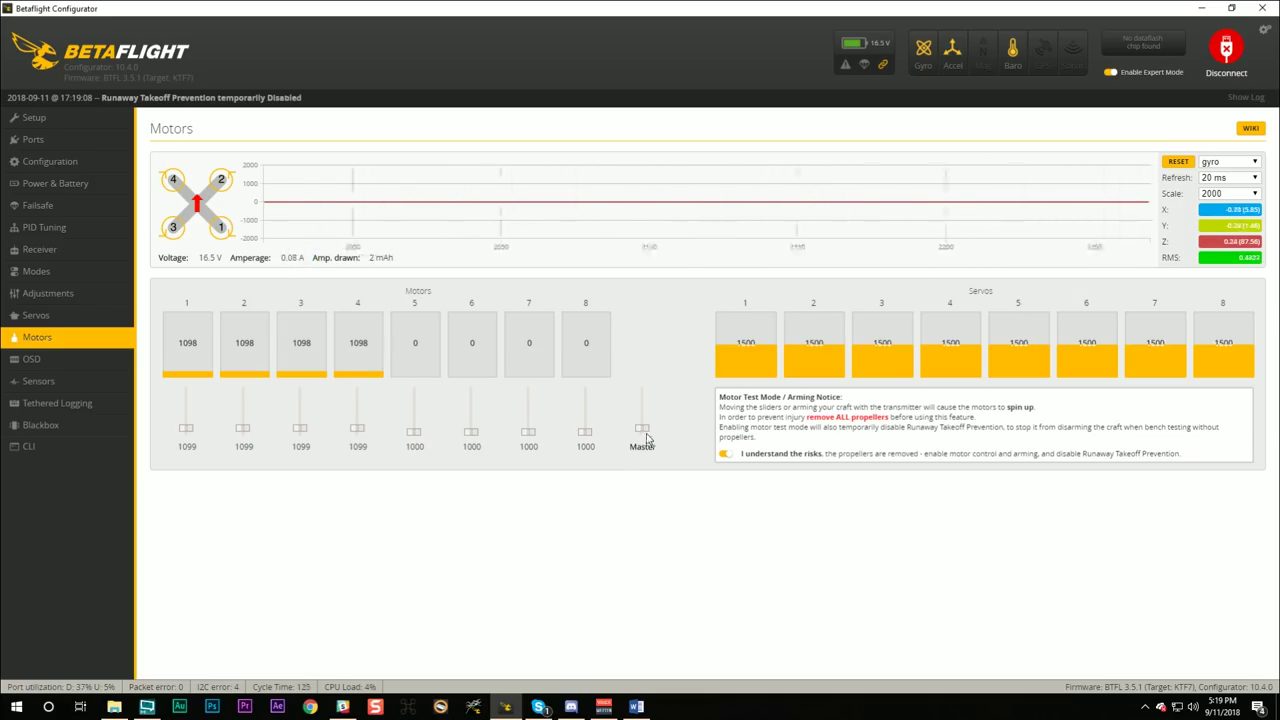
drag(643, 432, 643, 444)
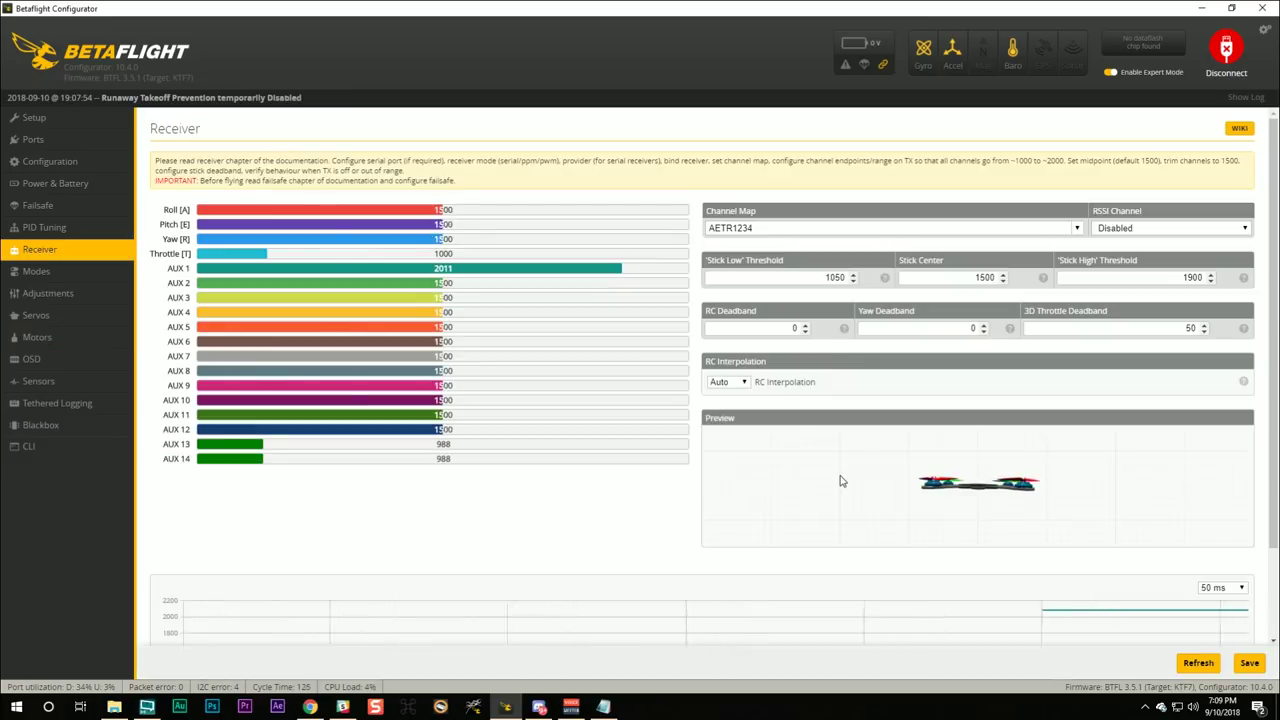
Change the Stick Low threshold from 1050 to 1010 and Stick High from 1900 to 1990.
mouse_move(705, 260)
mouse_down()
mouse_move(784, 260)
mouse_move(712, 262)
mouse_move(725, 262)
mouse_up()
double_click(800, 277)
text(1010)
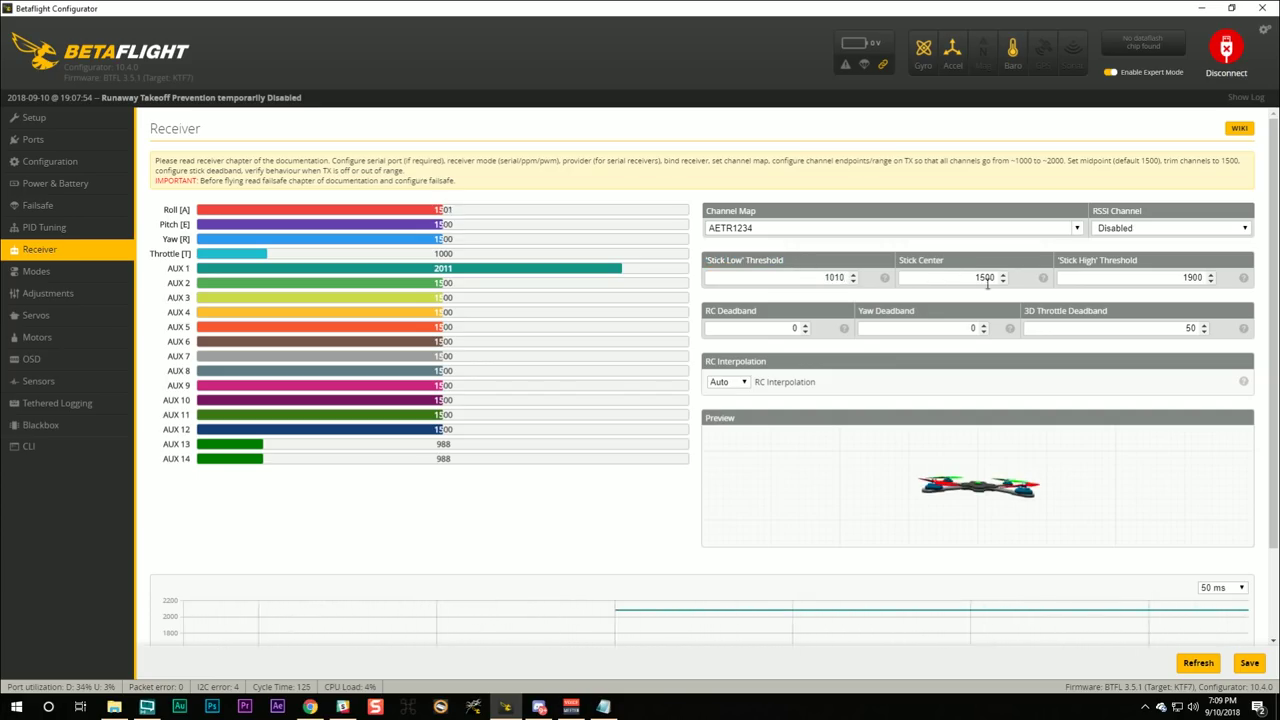
double_click(1153, 277)
text(1990)
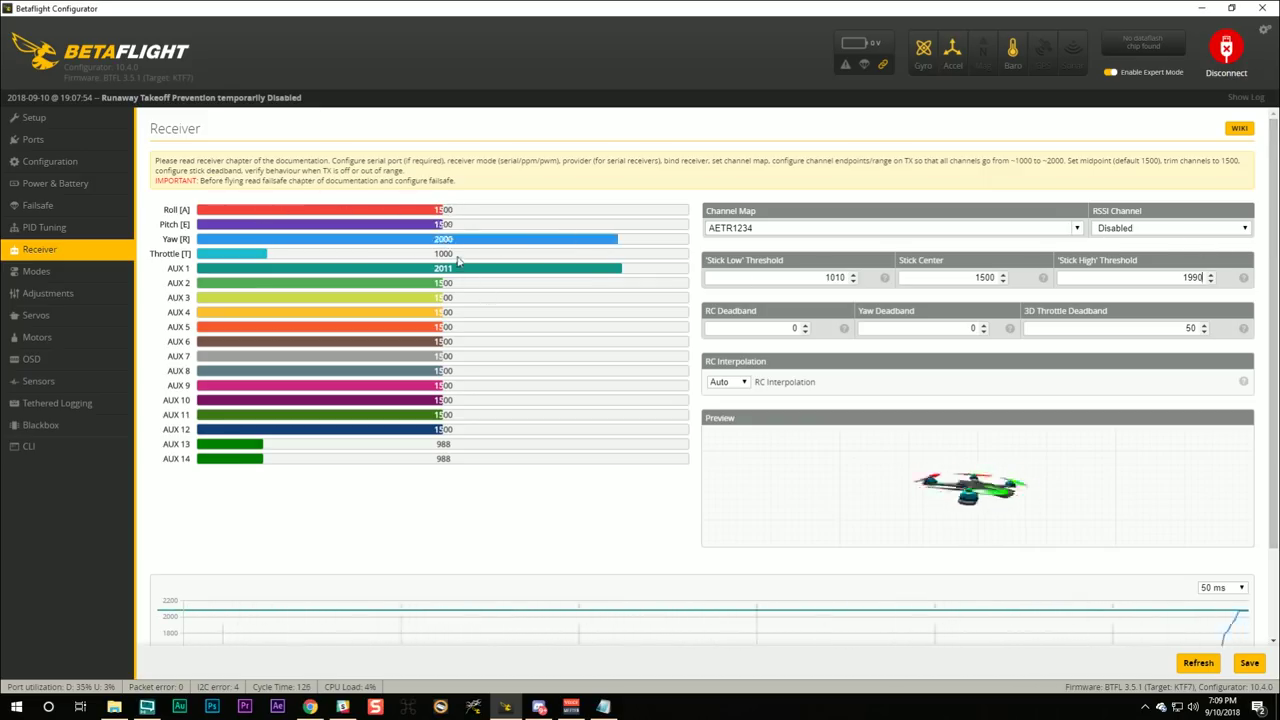
double_click(820, 277)
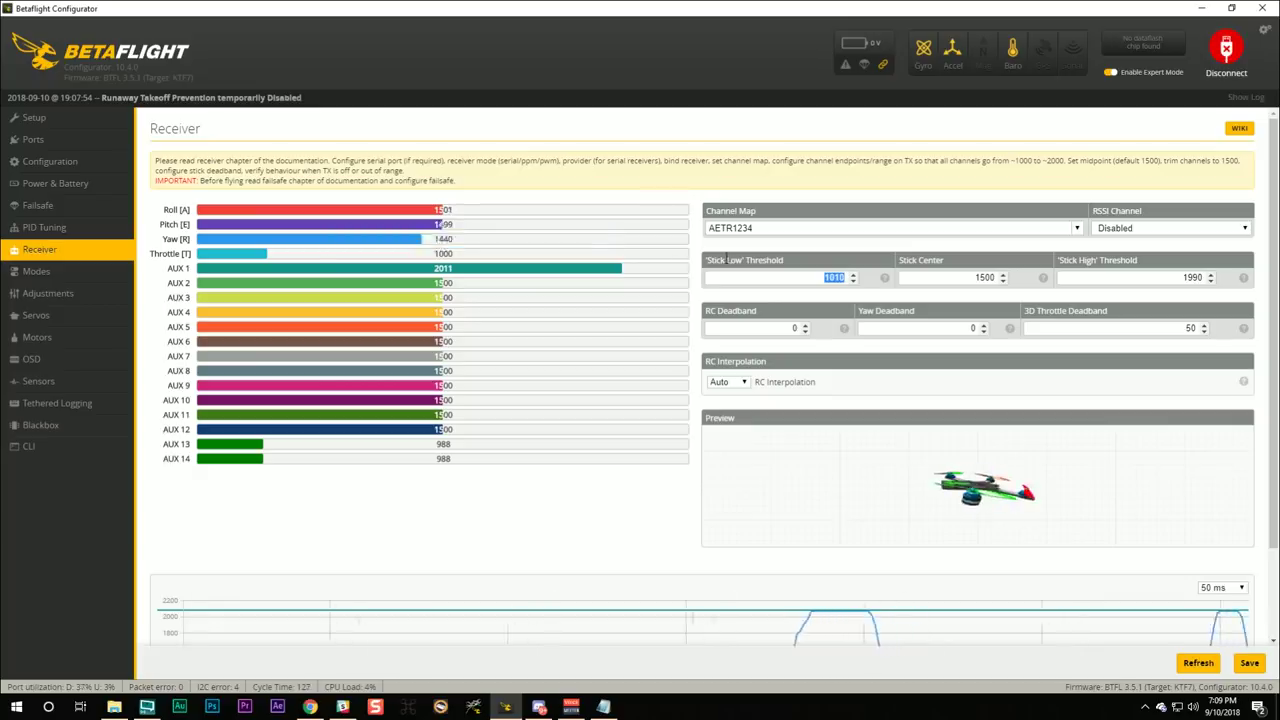
click(825, 277)
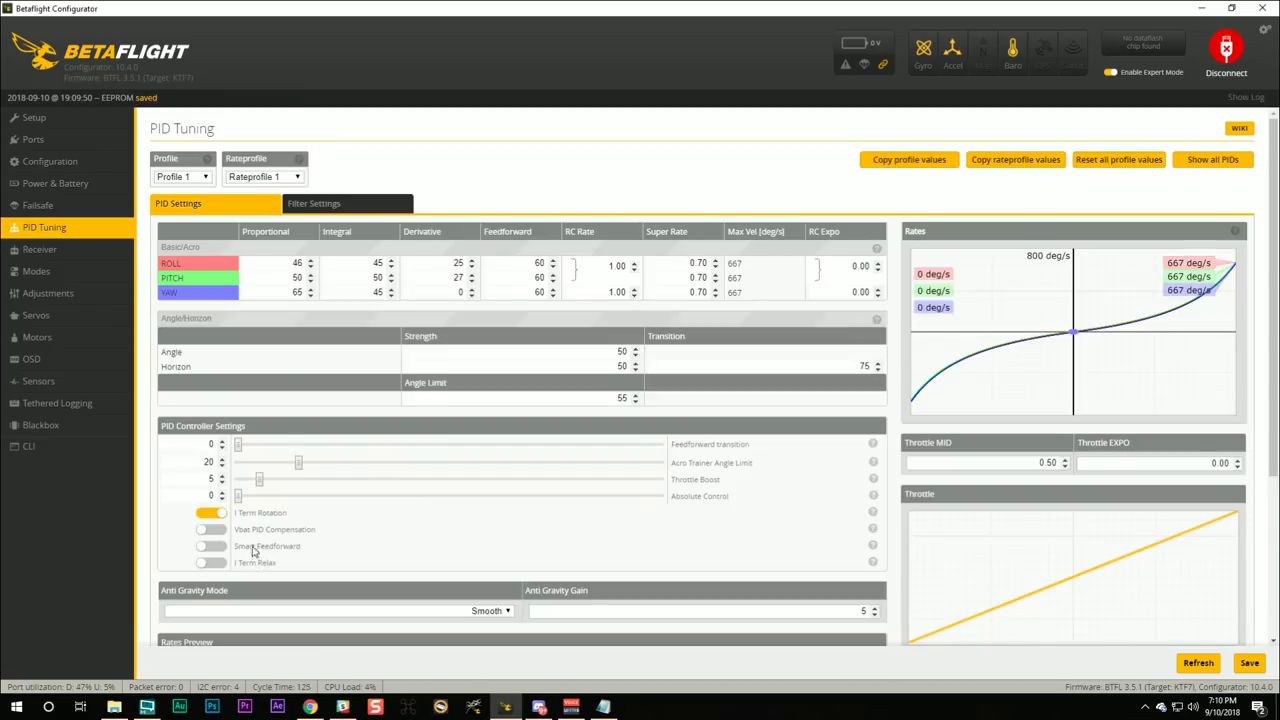
On the PID Tuning page, select the roll Super Rate value and start typing '1.'.
scroll(414, 514, down, 3)
scroll(595, 480, up, 3)
drag(690, 263, 717, 270)
text(1.)
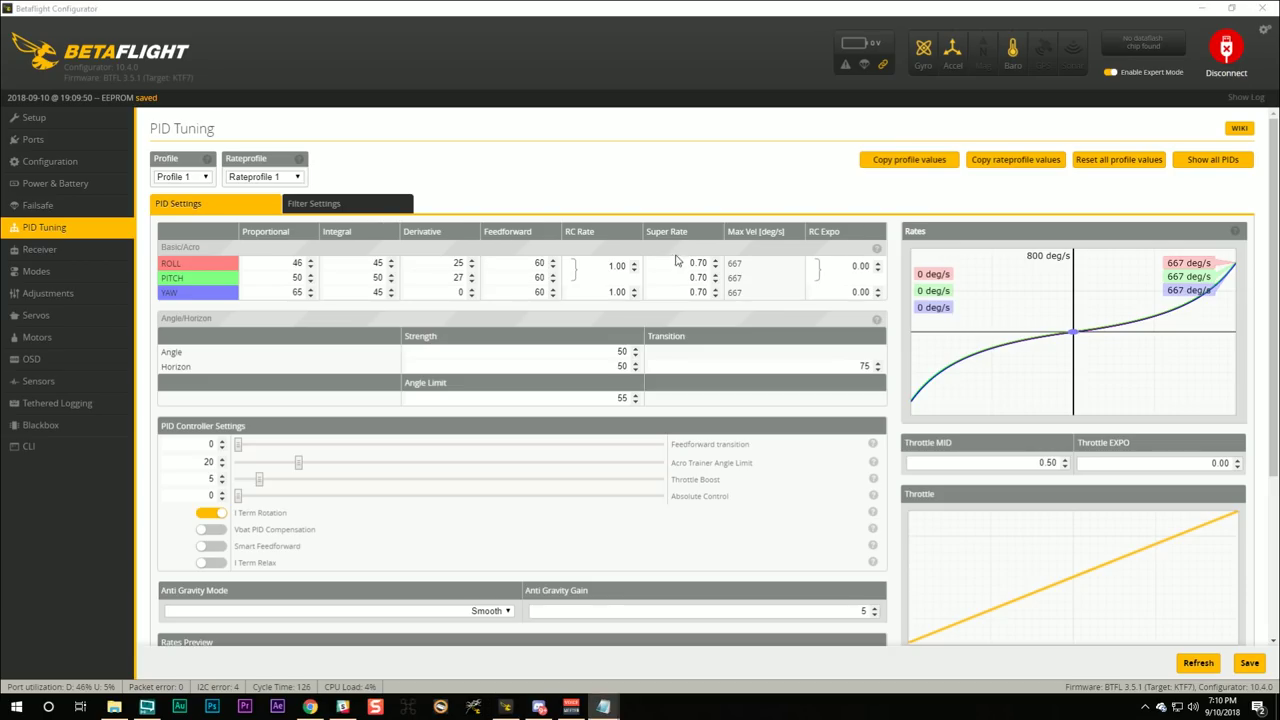
Raise the super rates to 0.73 roll, 0.73 pitch and 0.75 yaw.
click(714, 262)
click(714, 262)
click(714, 262)
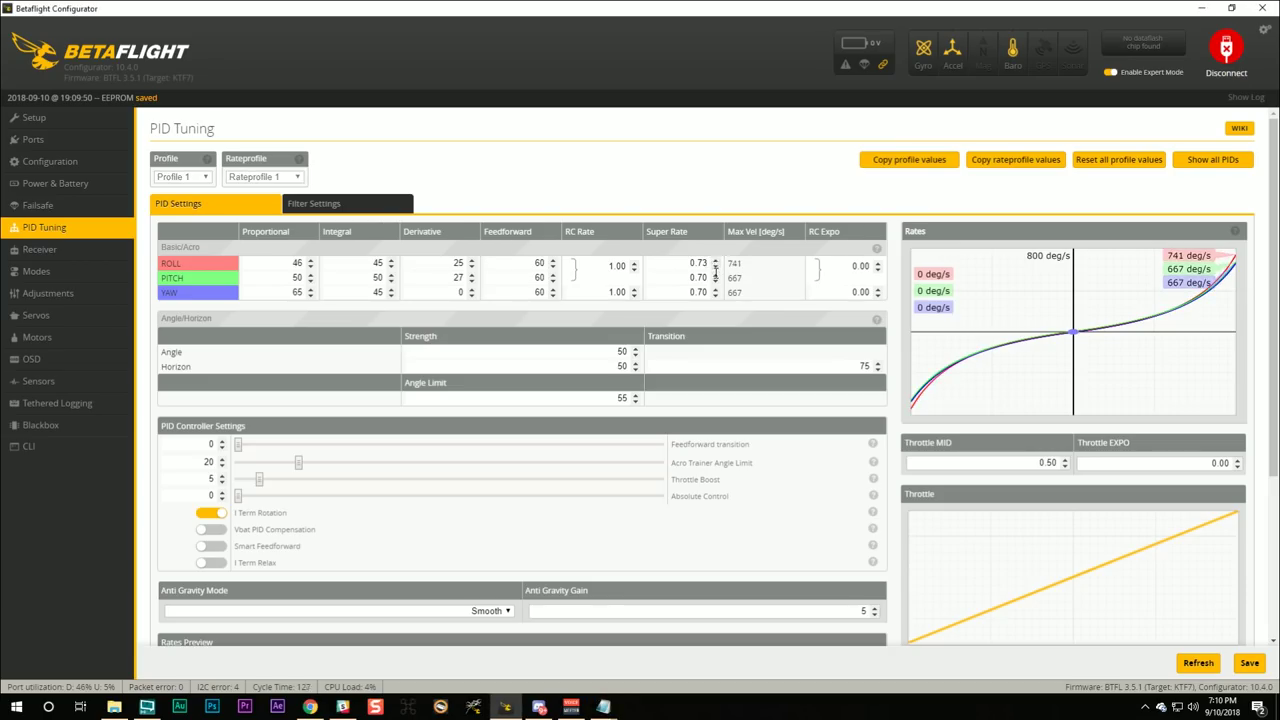
click(715, 274)
click(715, 274)
click(715, 274)
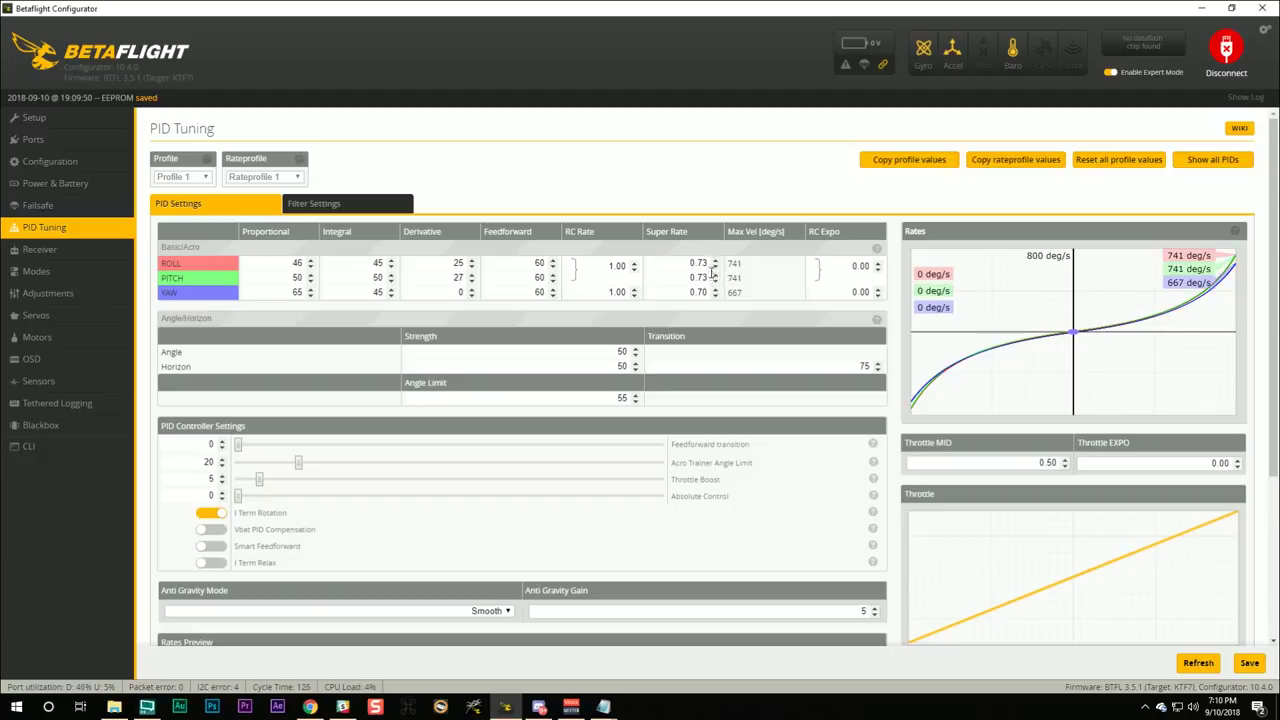
click(716, 290)
click(716, 290)
click(716, 290)
click(716, 290)
click(716, 290)
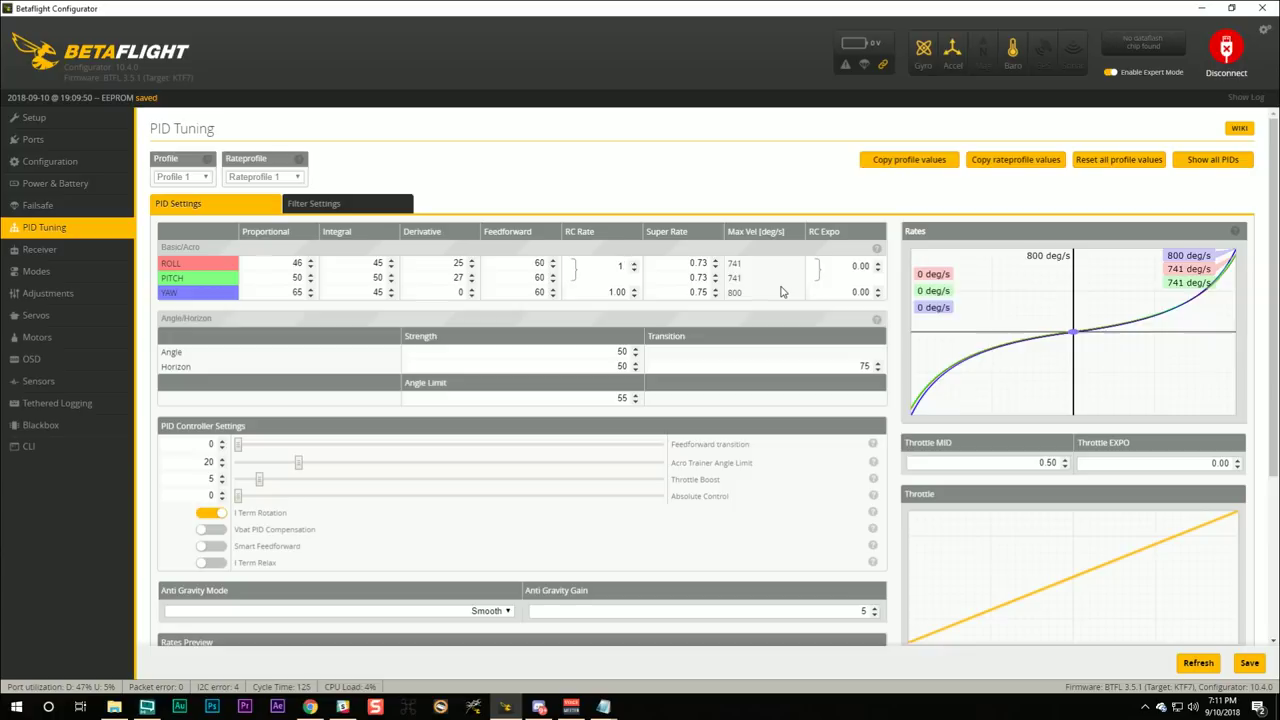
Lower the roll/pitch RC Rate to 1.35.
click(634, 271)
click(634, 271)
click(634, 271)
click(634, 271)
click(634, 271)
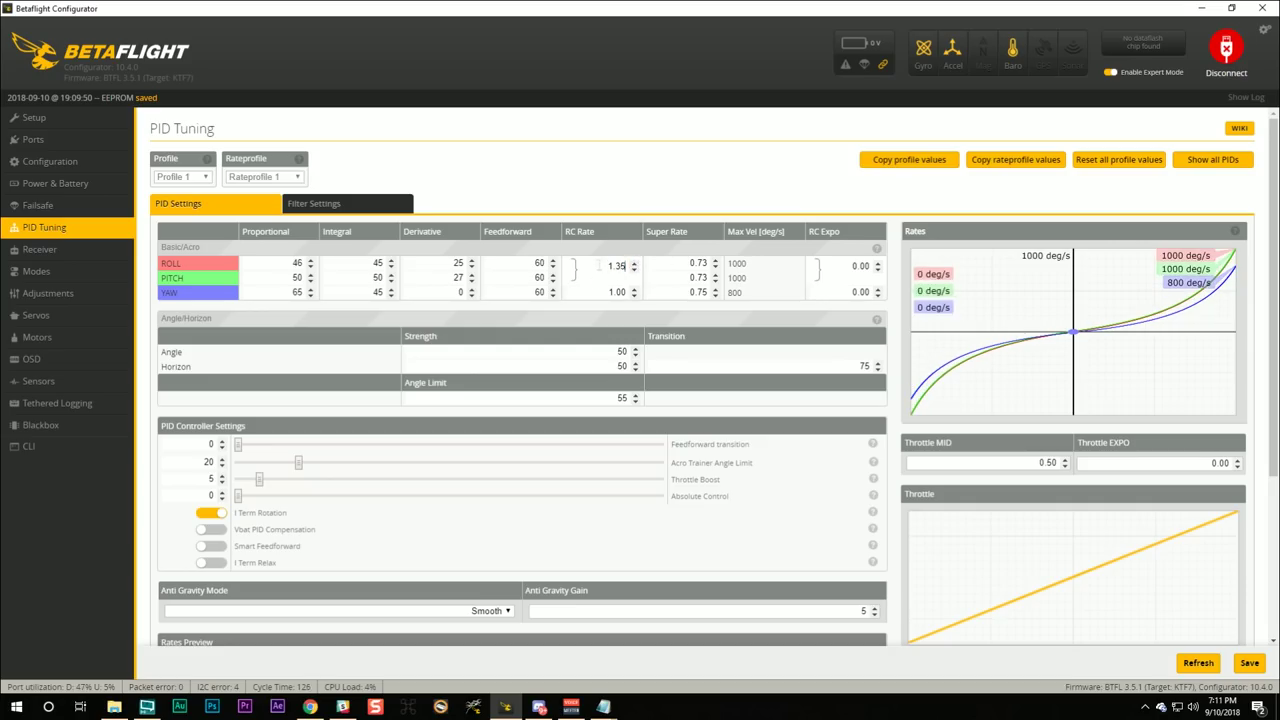
Set the roll RC Expo to 0.4.
double_click(737, 263)
double_click(860, 266)
text(0.4)
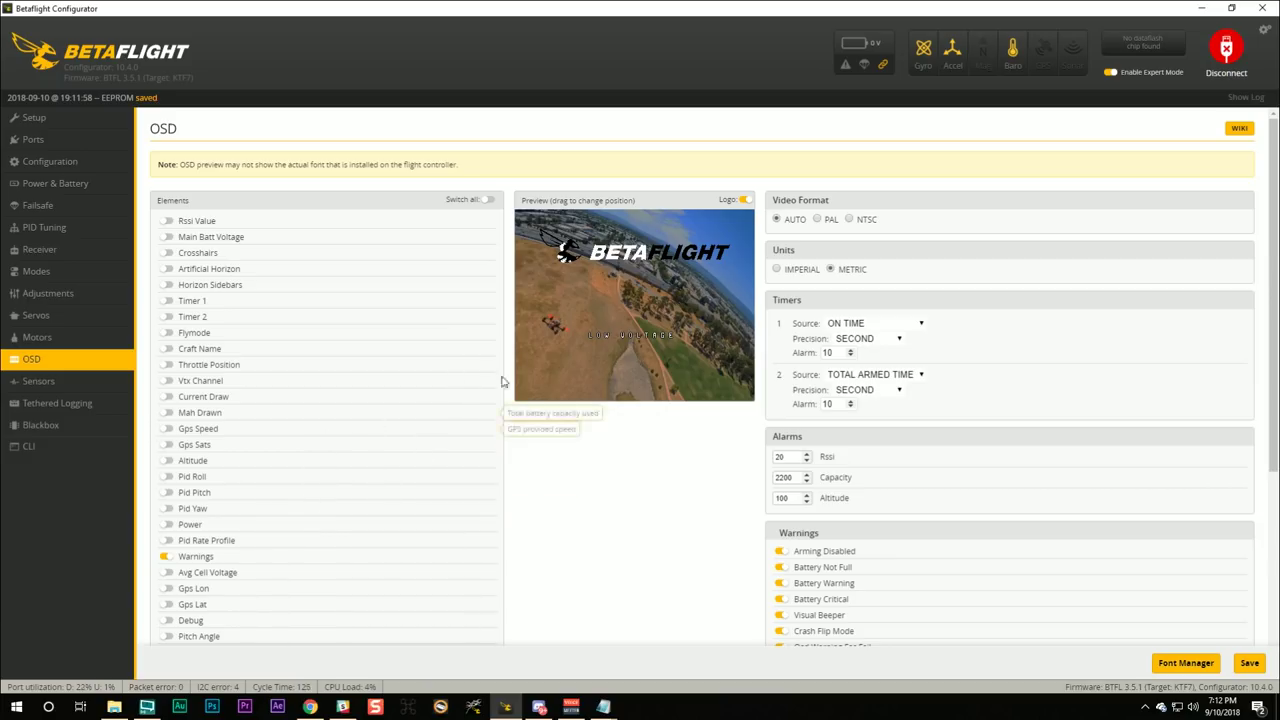
Turn the Logo off in the OSD preview.
click(745, 200)
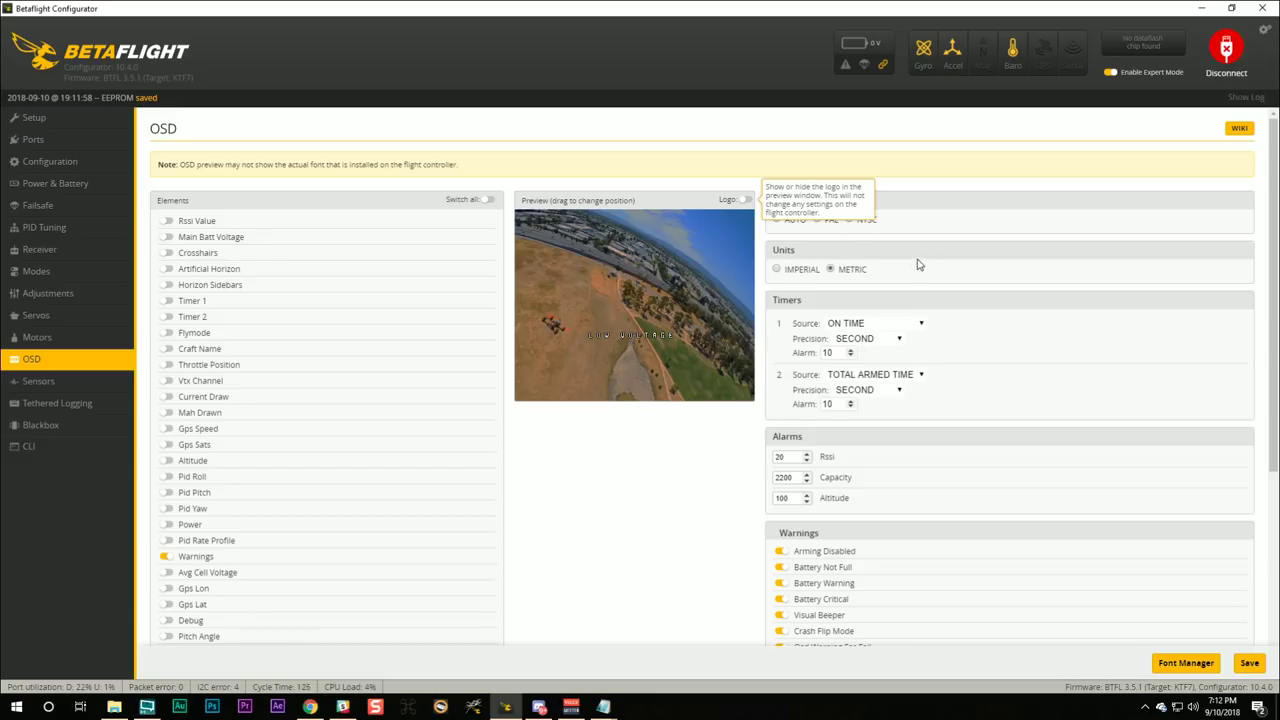
click(747, 200)
click(747, 200)
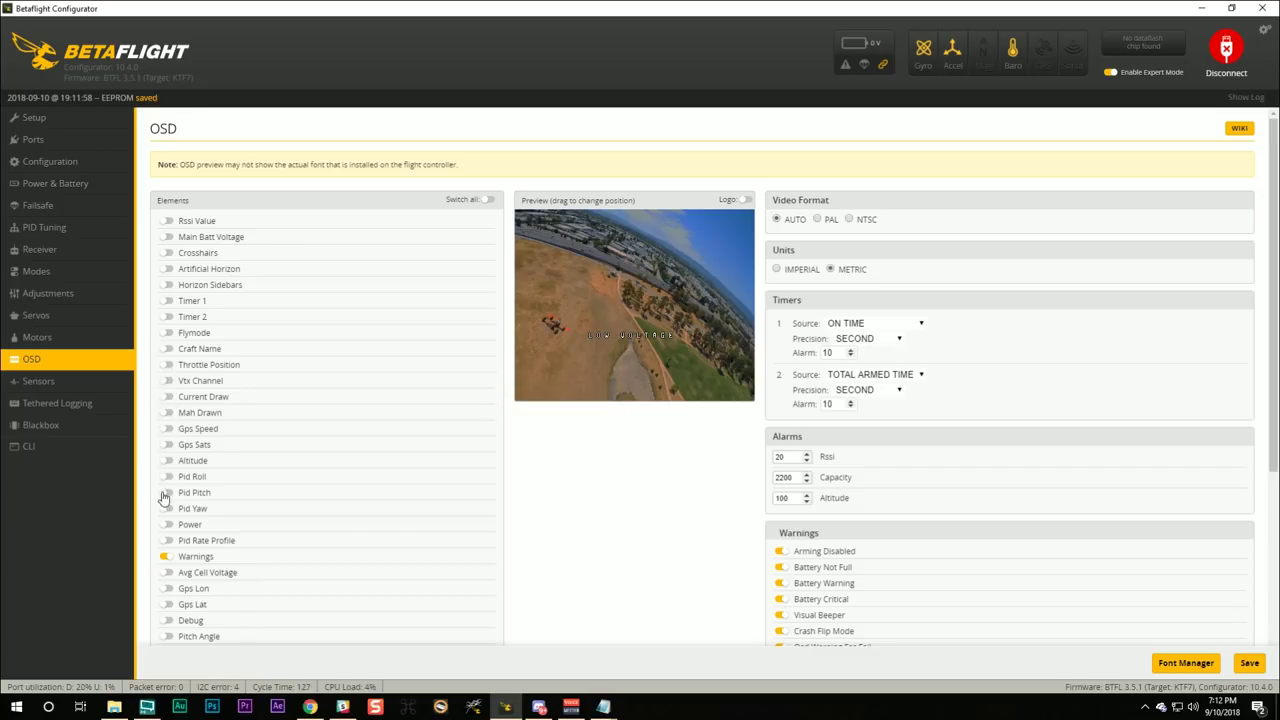
Enable Main Batt Voltage and drag its readout toward the preview's bottom-left.
scroll(168, 510, down, 5)
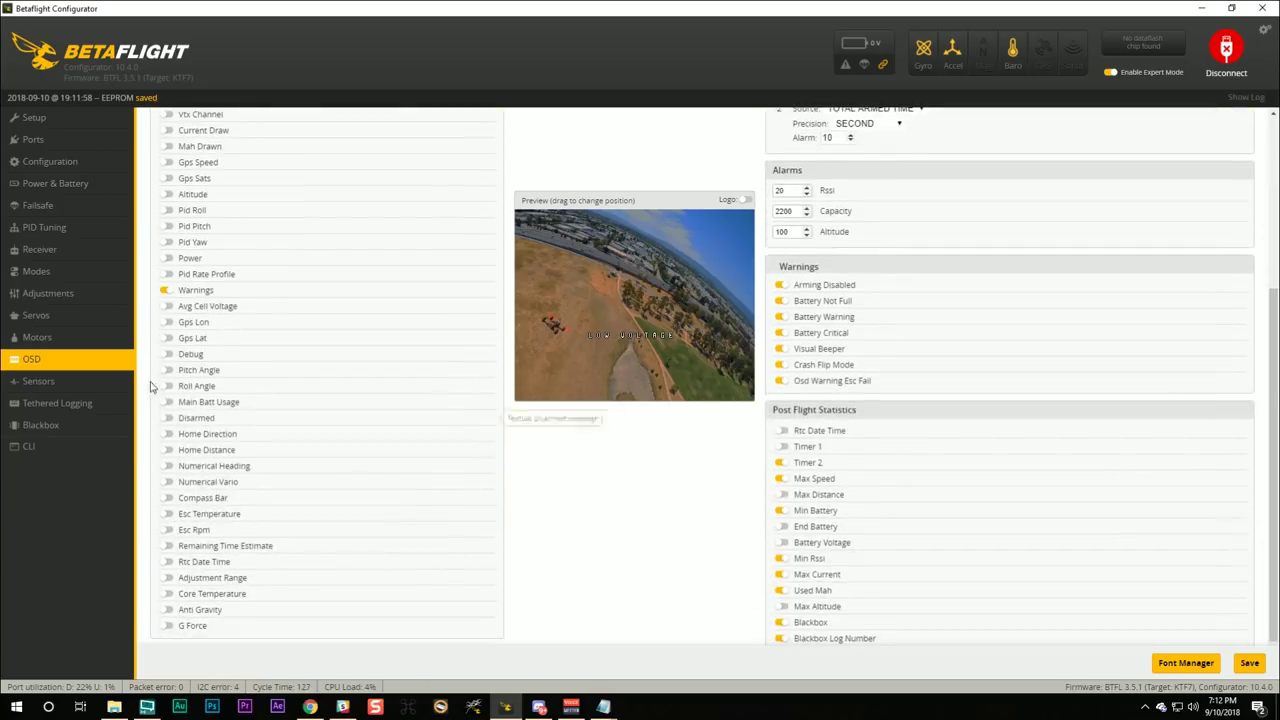
scroll(170, 420, up, 5)
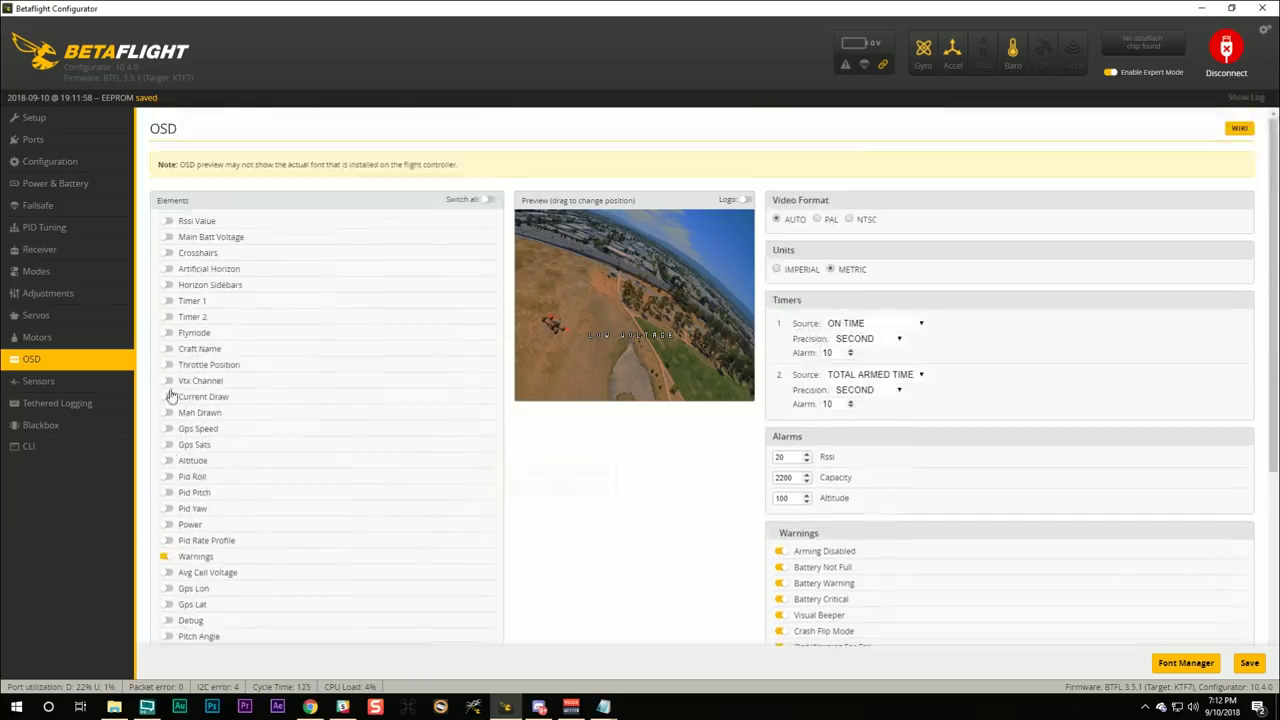
click(165, 237)
drag(602, 299, 524, 362)
Switch the video format to NTSC, nudge the voltage readout left, and keep Warnings enabled.
click(849, 220)
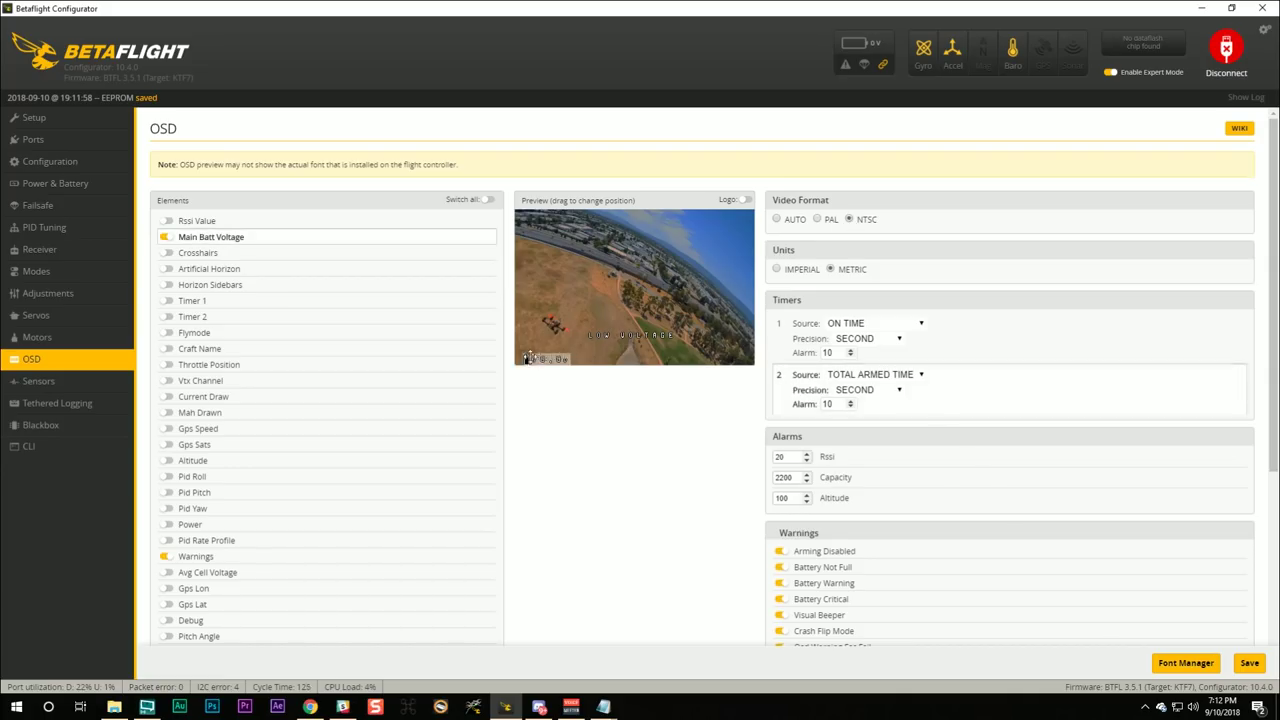
drag(540, 362, 532, 362)
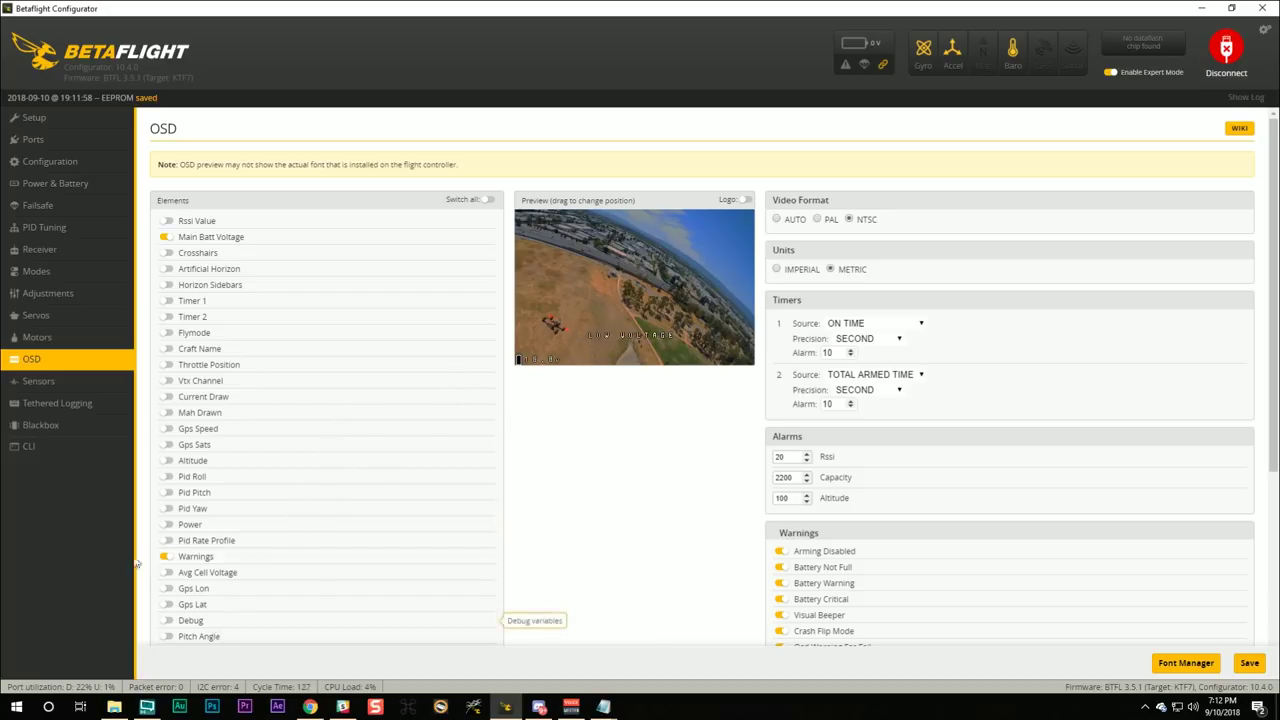
click(169, 559)
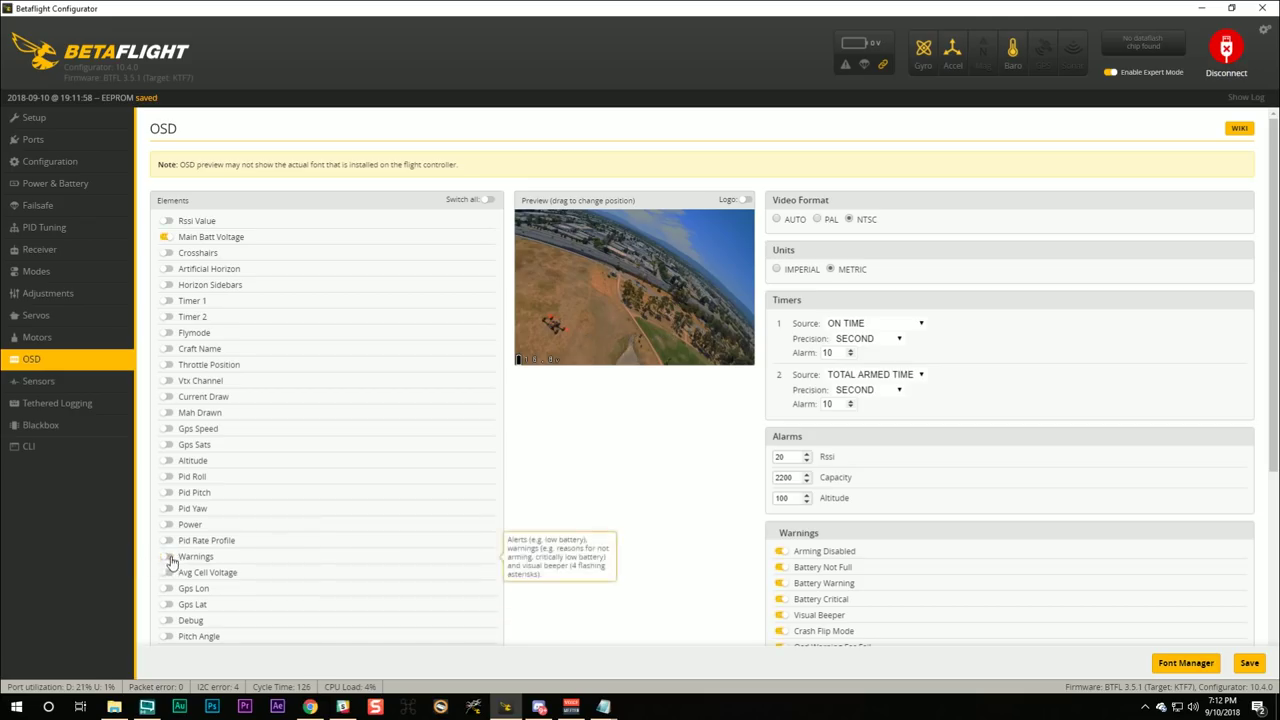
click(170, 559)
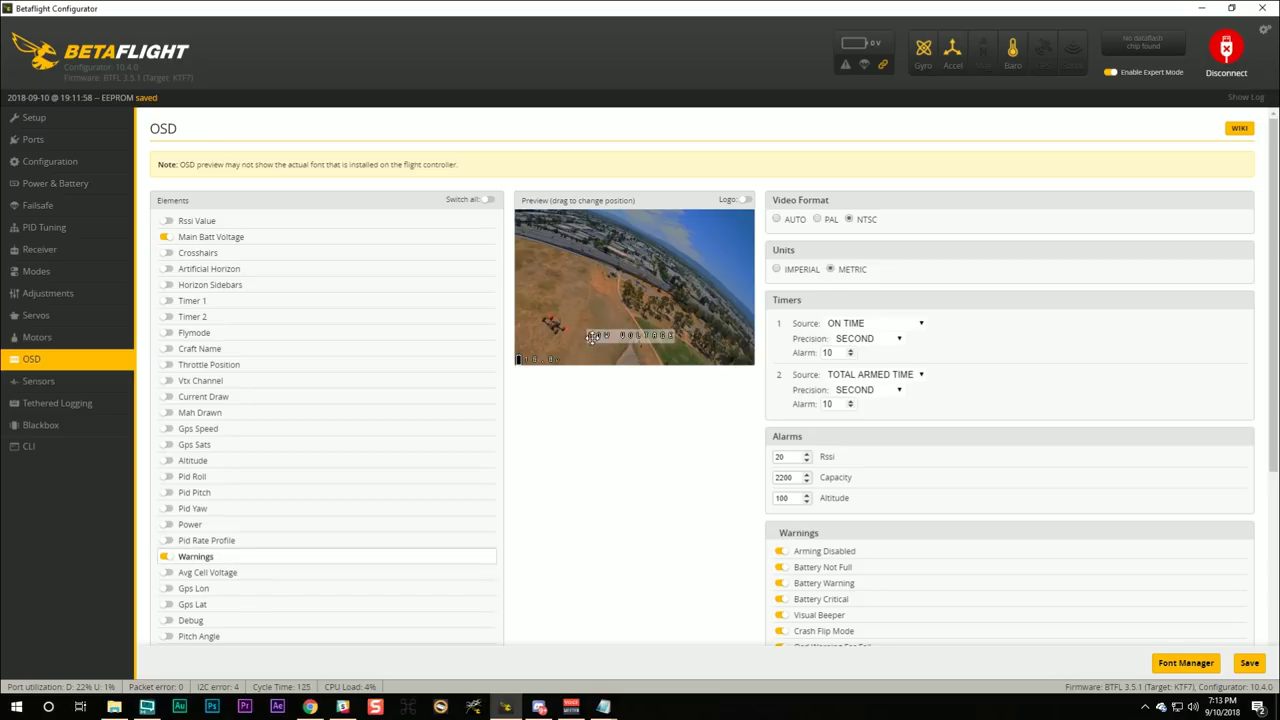
Replace Timer 1 with Timer 2 and place its 00:00 readout at the preview's lower right.
click(167, 300)
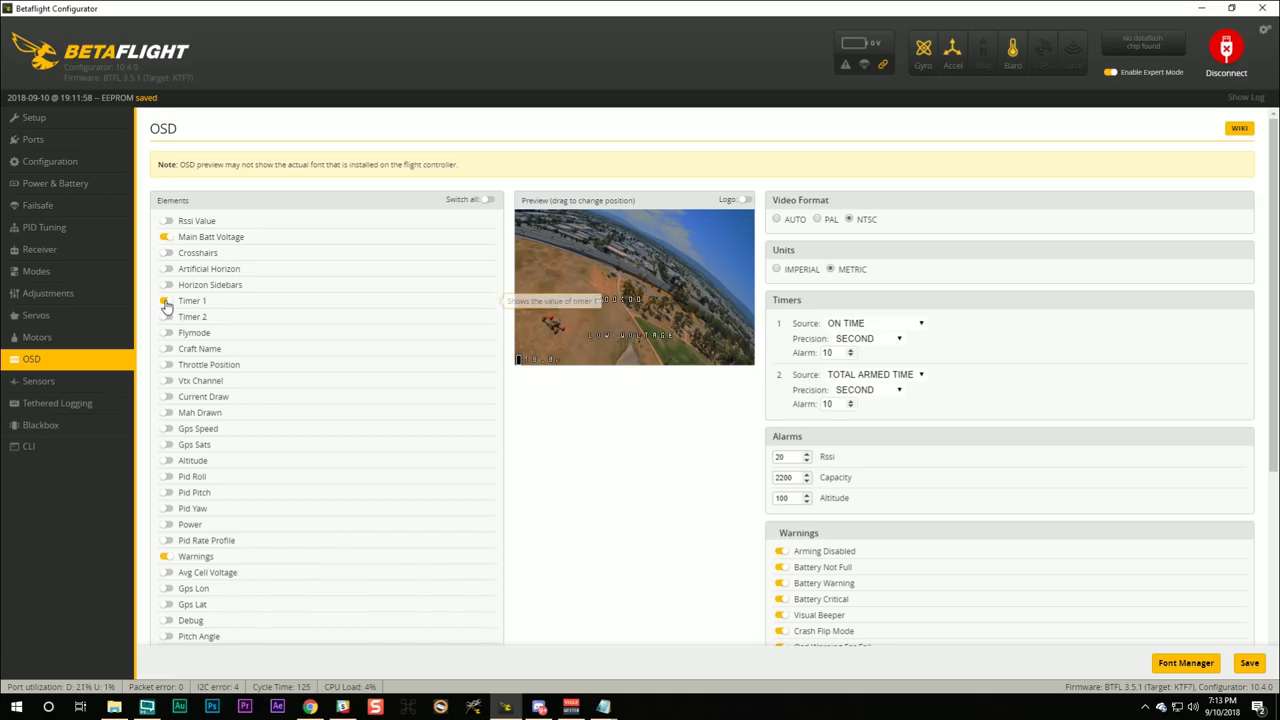
drag(600, 297, 705, 366)
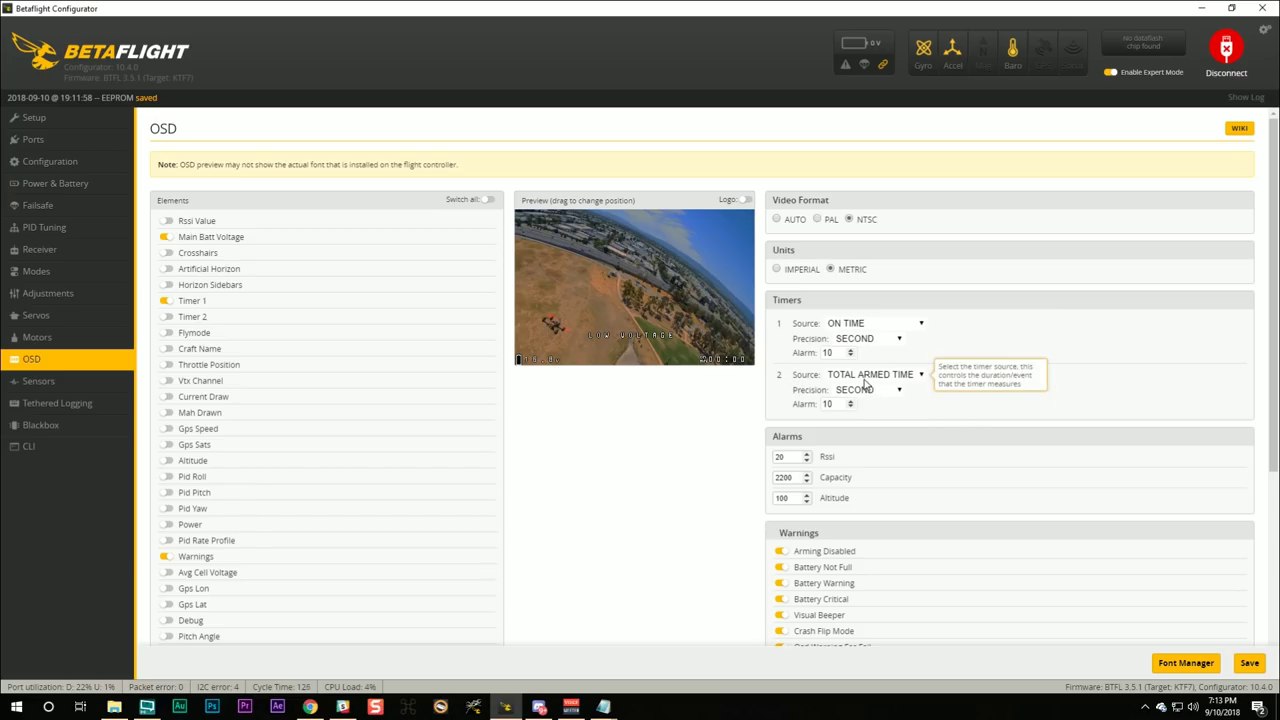
click(166, 300)
click(166, 316)
drag(598, 299, 706, 366)
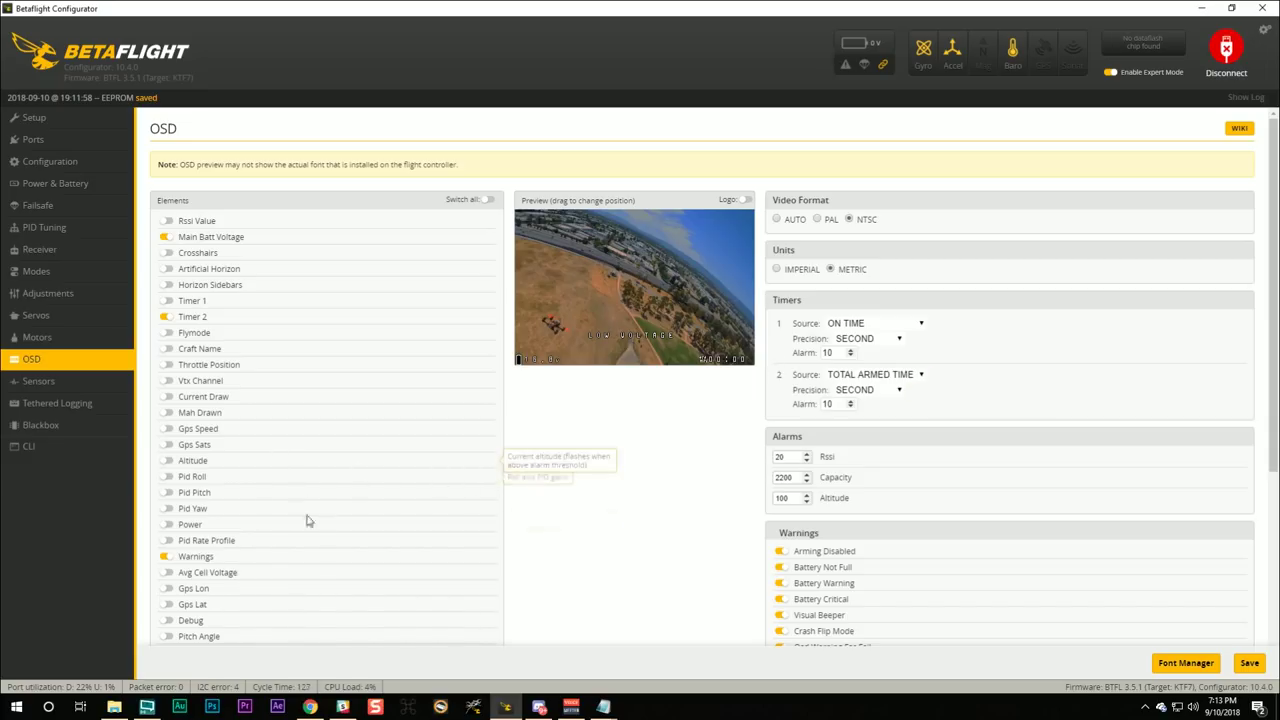
Enable mAh Drawn and Current Draw, dragging both readouts into the preview's bottom row.
click(166, 415)
mouse_move(608, 299)
mouse_down()
mouse_move(611, 366)
mouse_move(586, 368)
mouse_move(645, 369)
mouse_up()
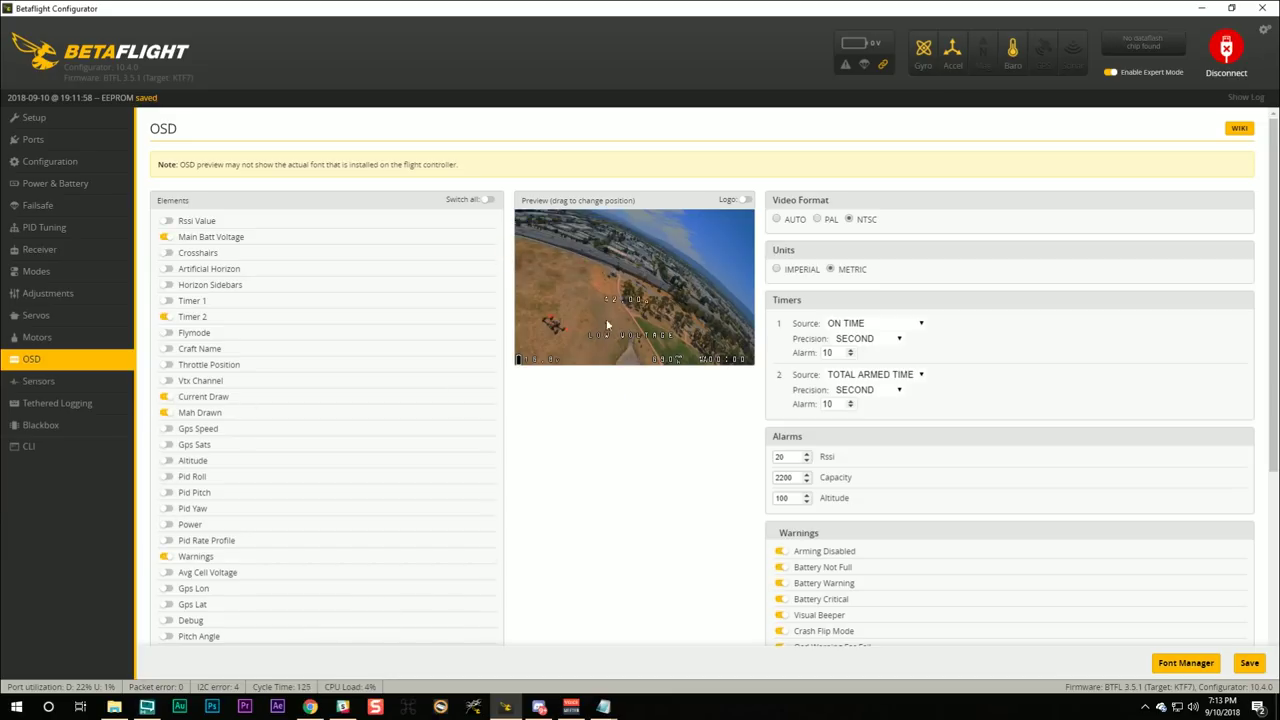
click(165, 396)
mouse_move(585, 355)
mouse_down()
mouse_move(600, 363)
mouse_move(541, 428)
mouse_move(589, 360)
mouse_move(691, 366)
mouse_move(671, 360)
mouse_up()
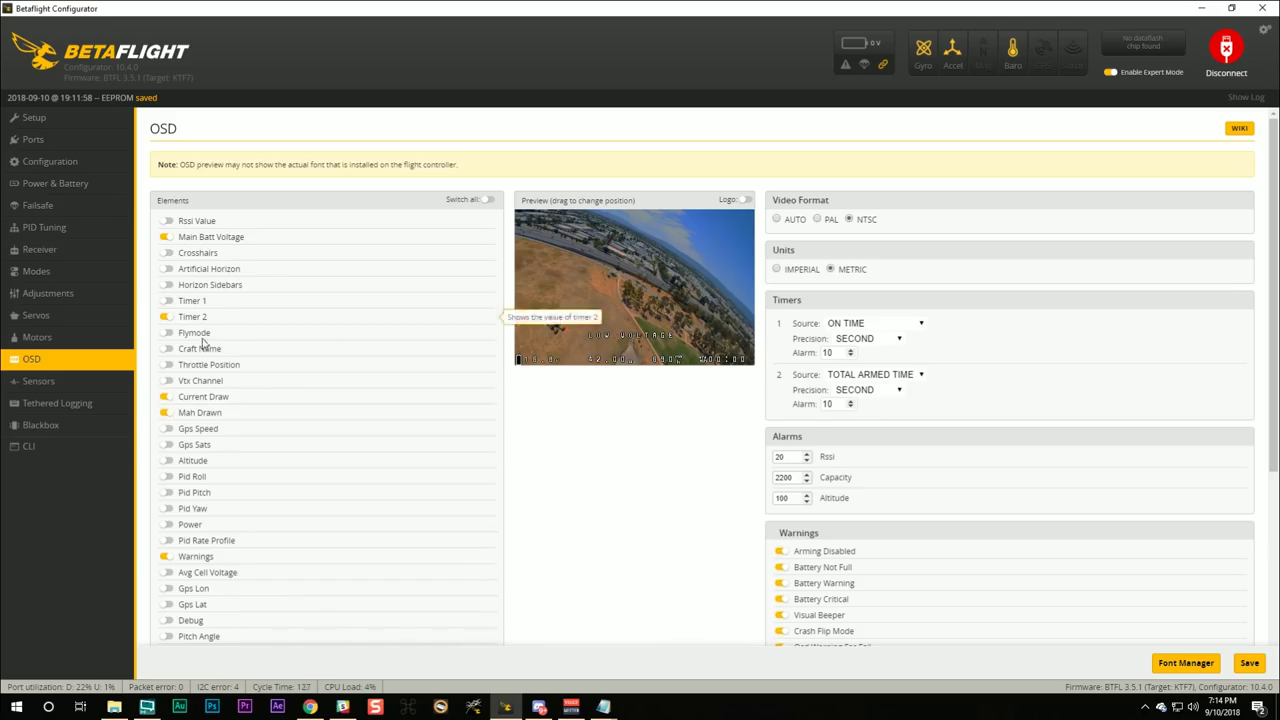
click(166, 413)
click(166, 397)
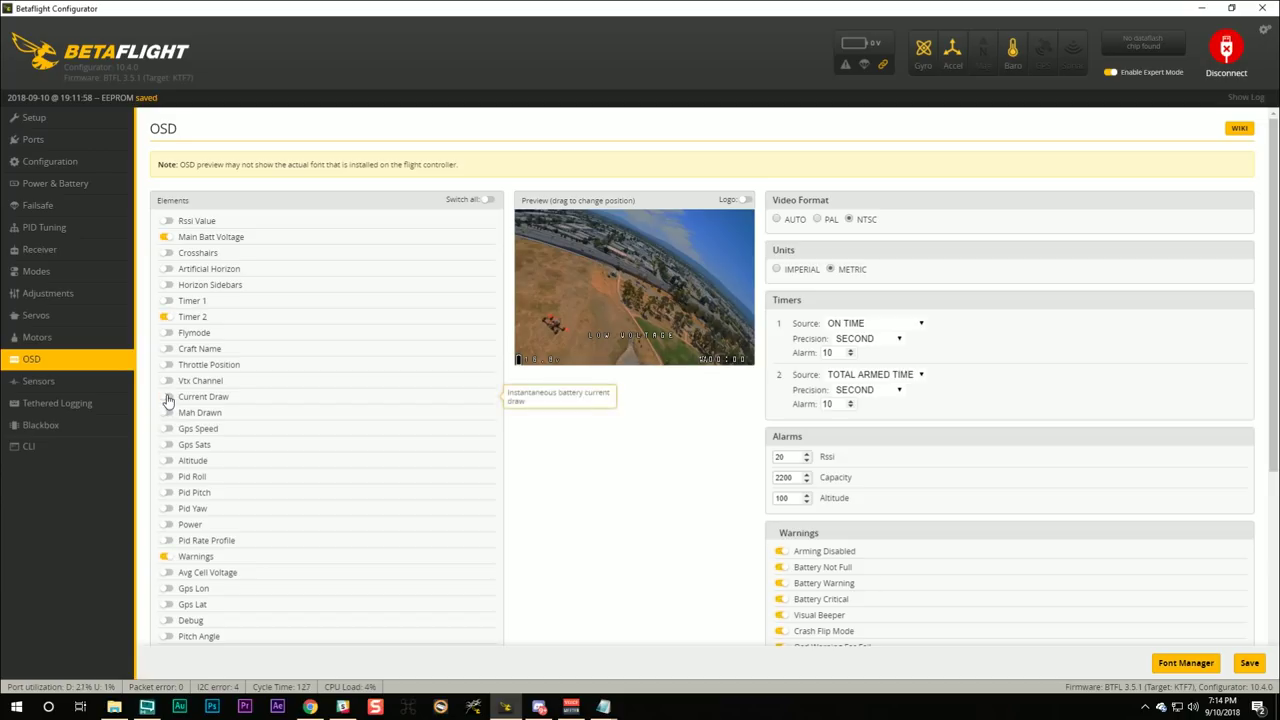
click(166, 397)
click(166, 413)
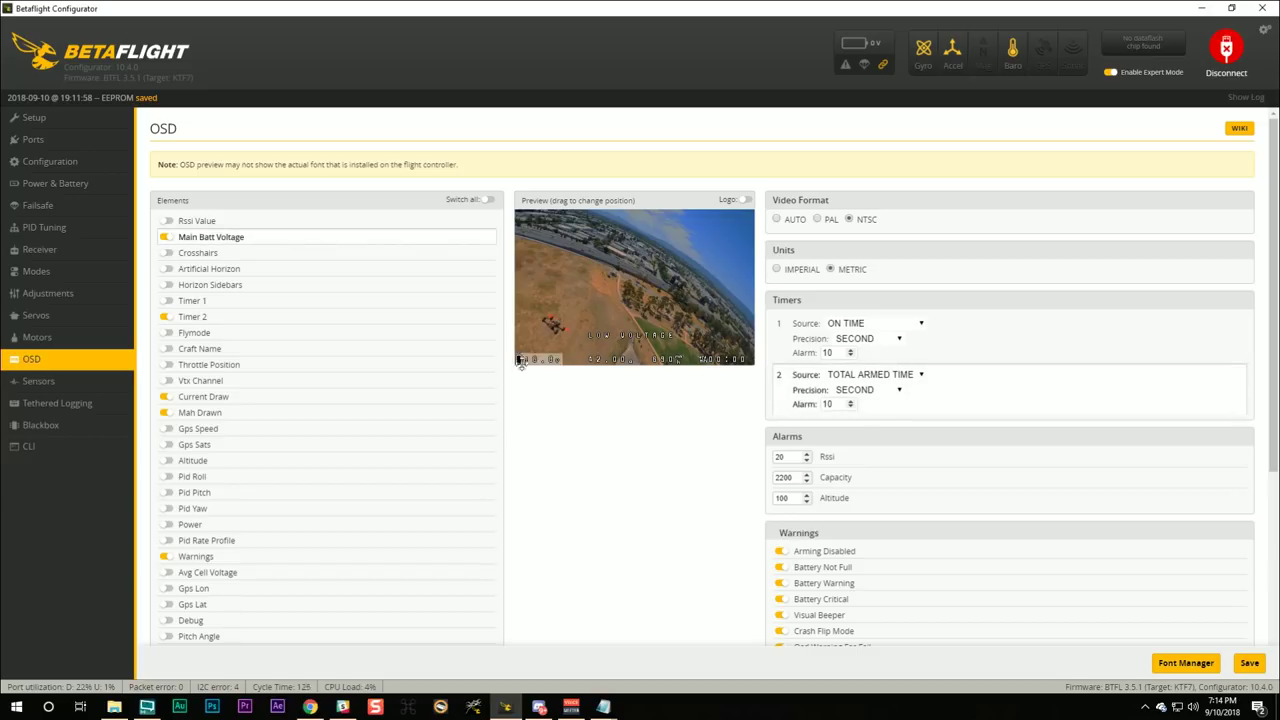
Drop the voltage readout at the preview's bottom-left and return to the PID Tuning page.
drag(529, 373, 531, 375)
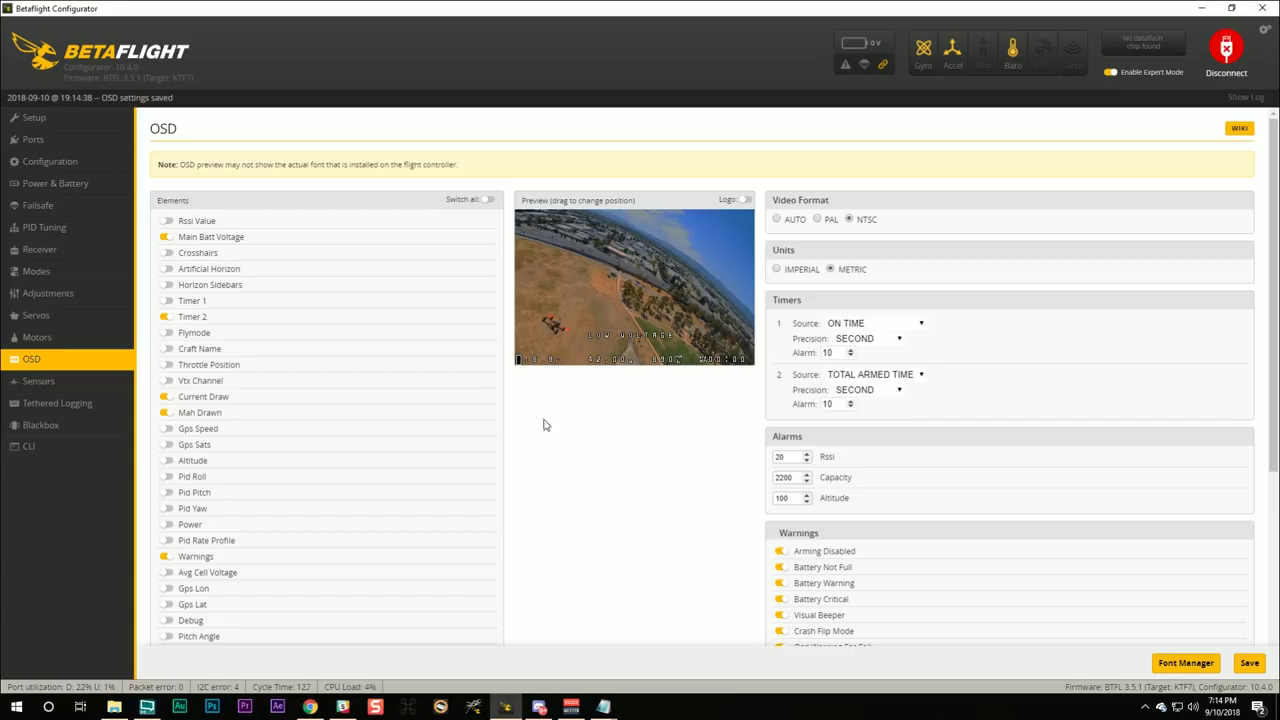
click(66, 230)
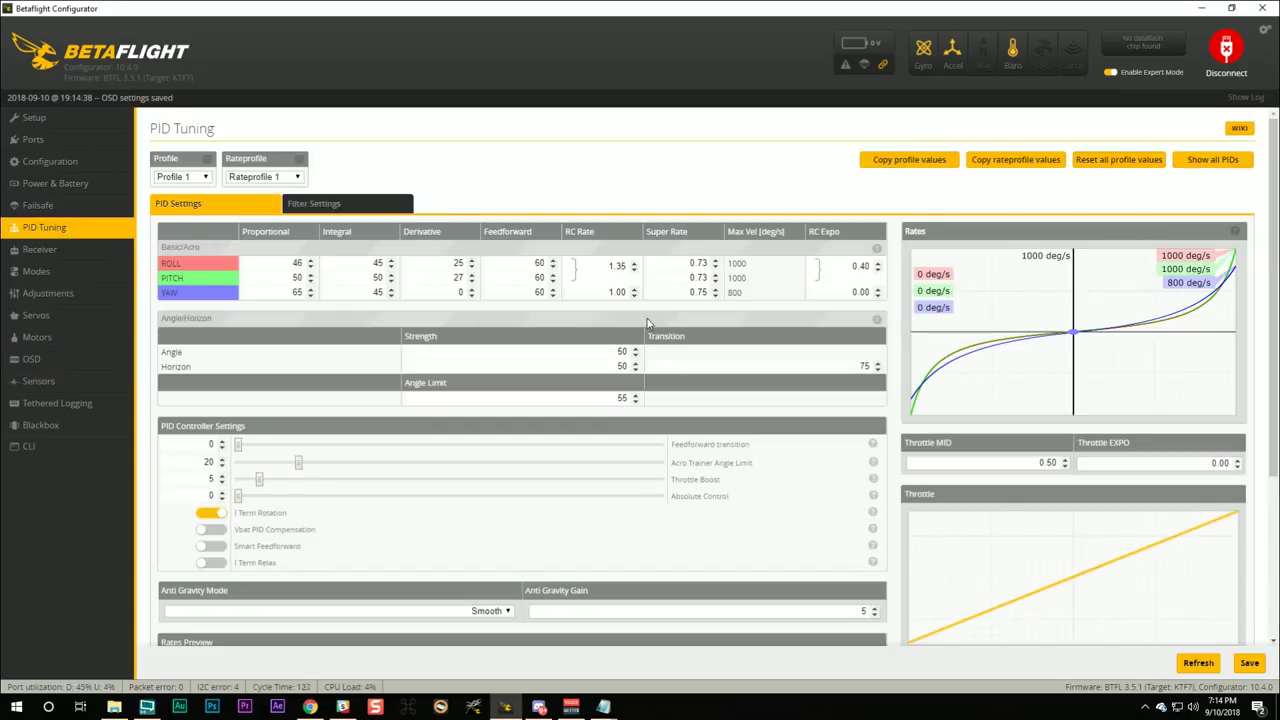